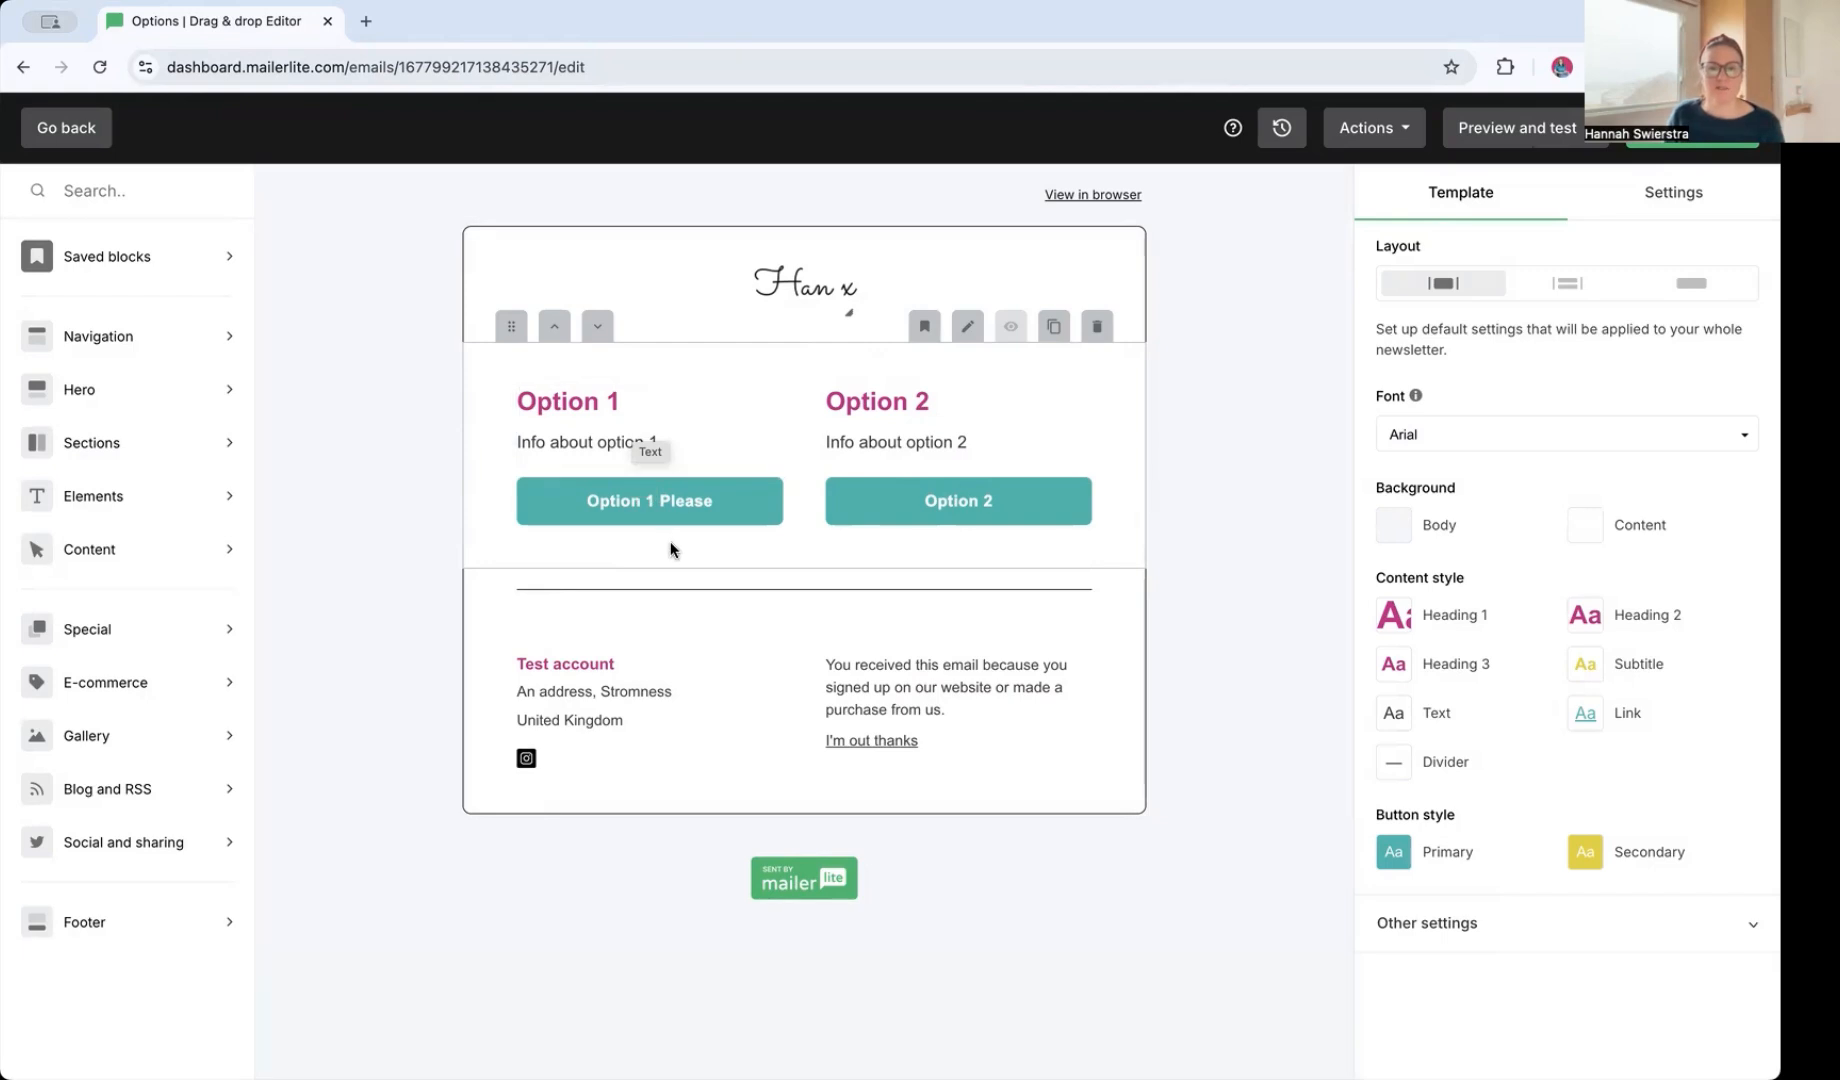
# Check the Option 1 and Option 2 buttons in the email design and leave the email editor
pyautogui.click(666, 515)
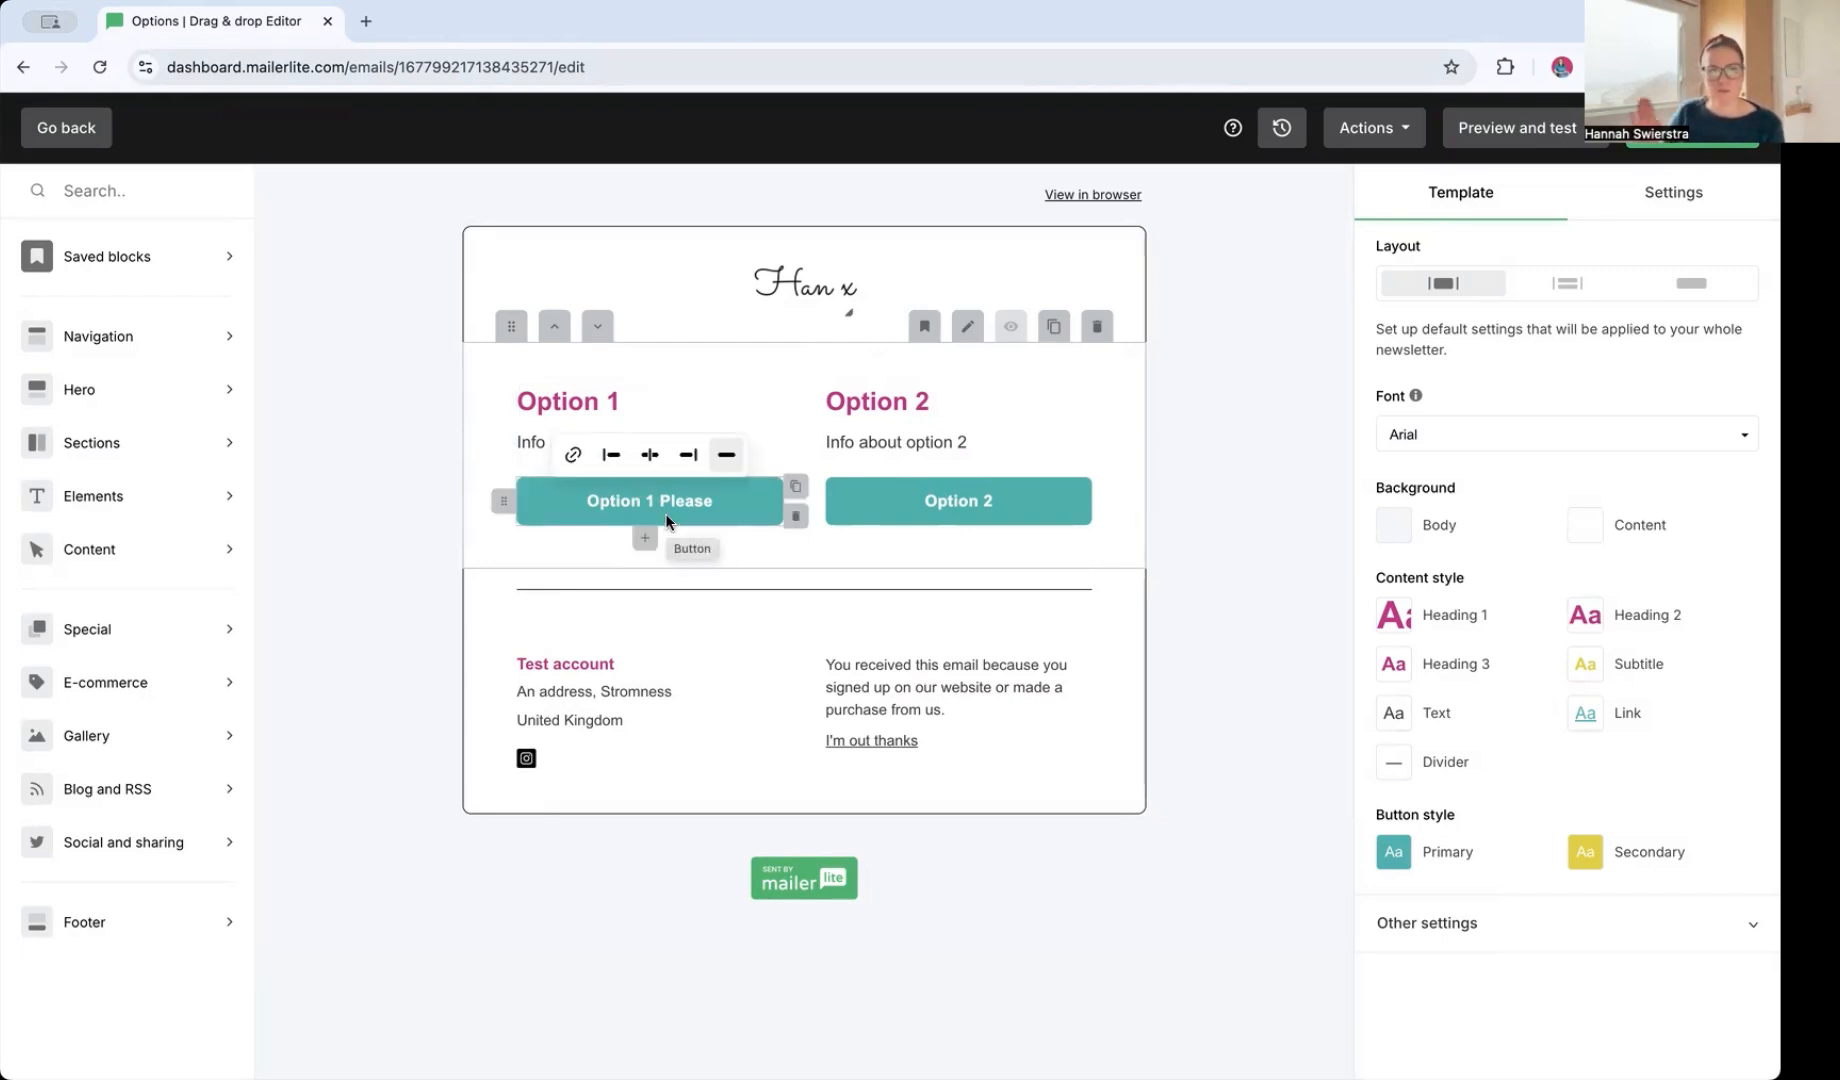
pyautogui.click(916, 513)
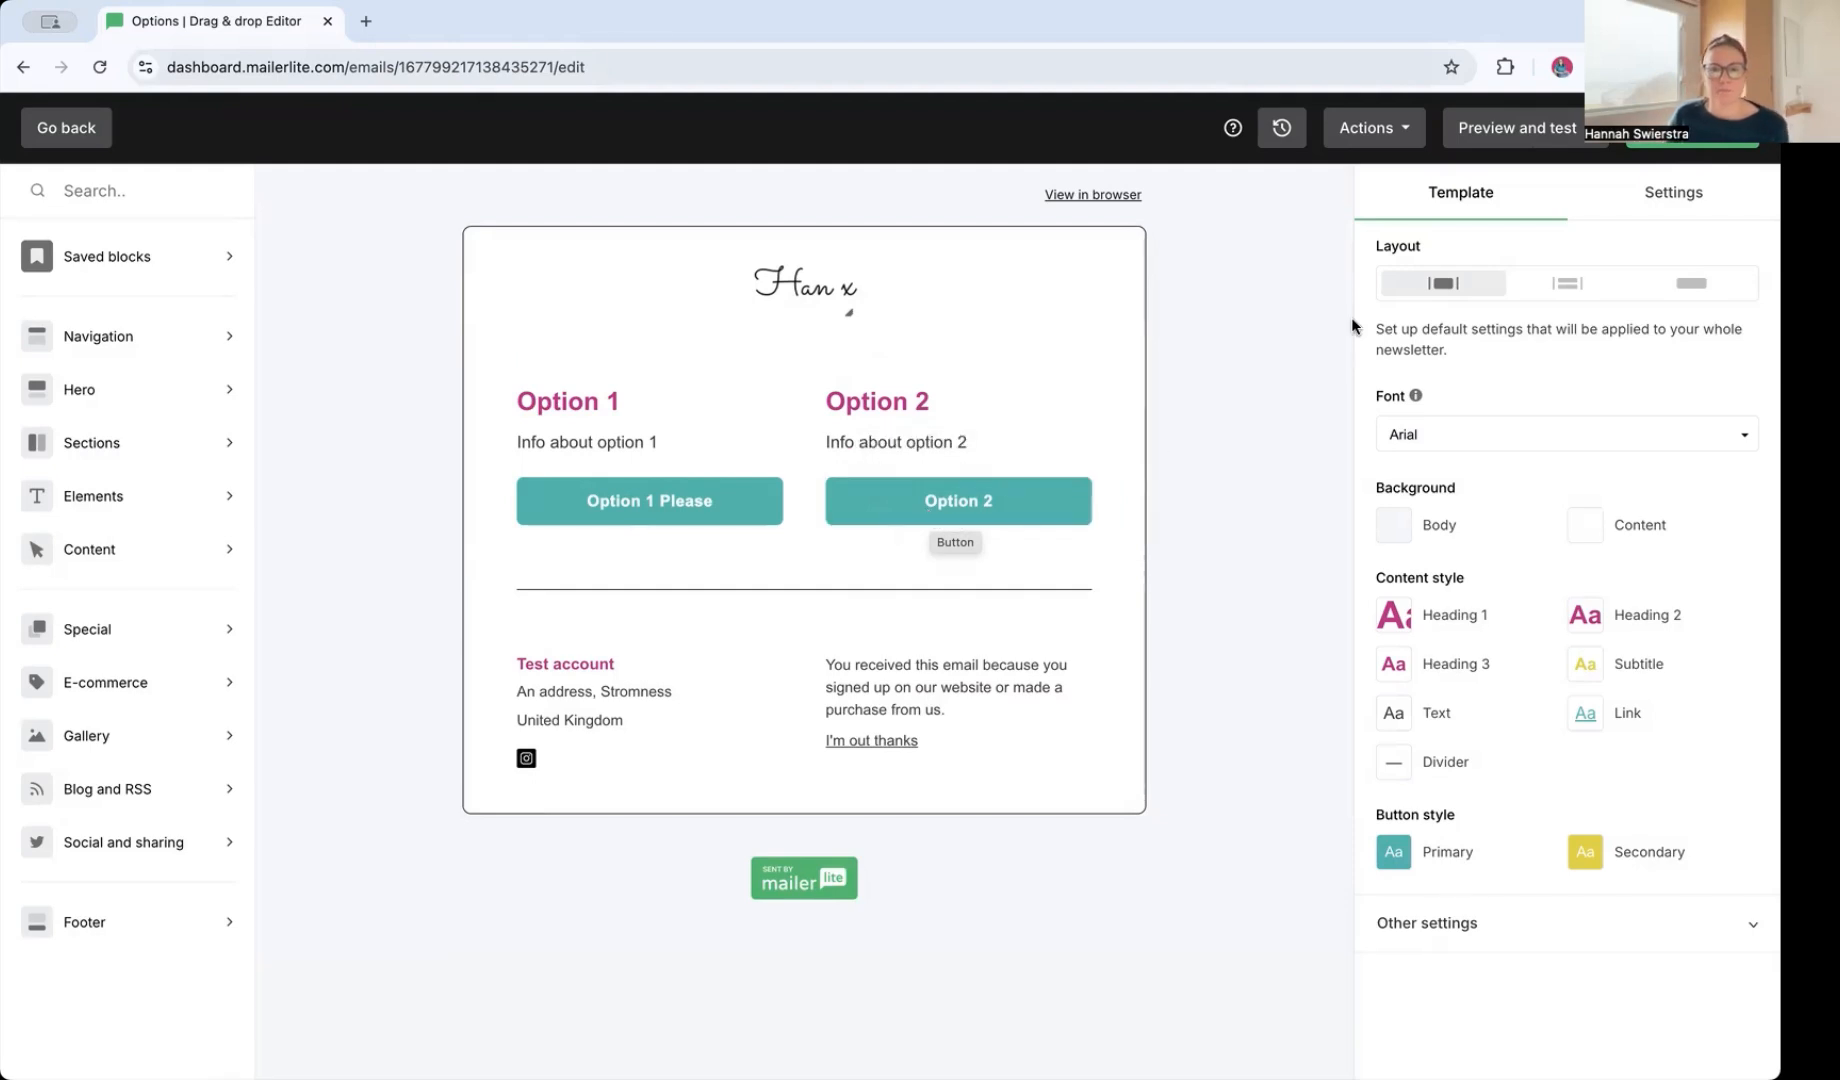
pyautogui.click(1696, 141)
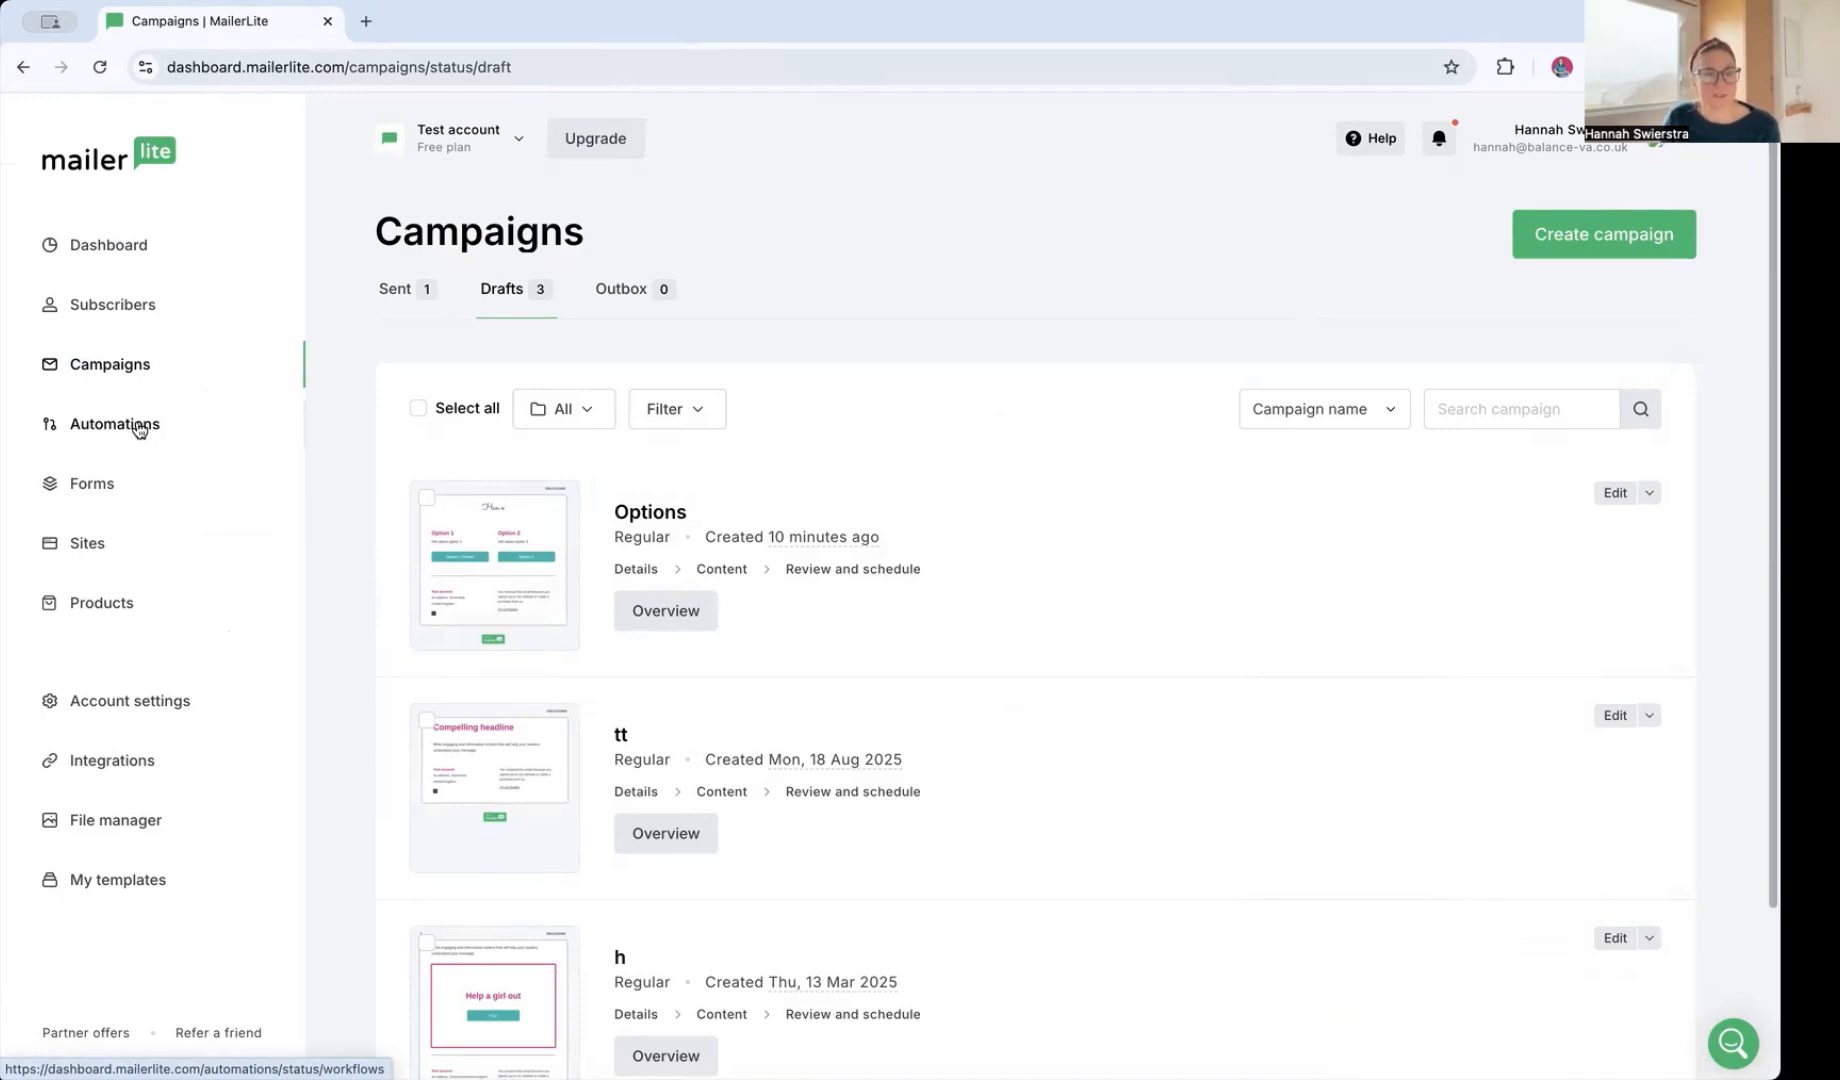
# Create a new automation from scratch named "Link click: 7 steps"
pyautogui.click(139, 429)
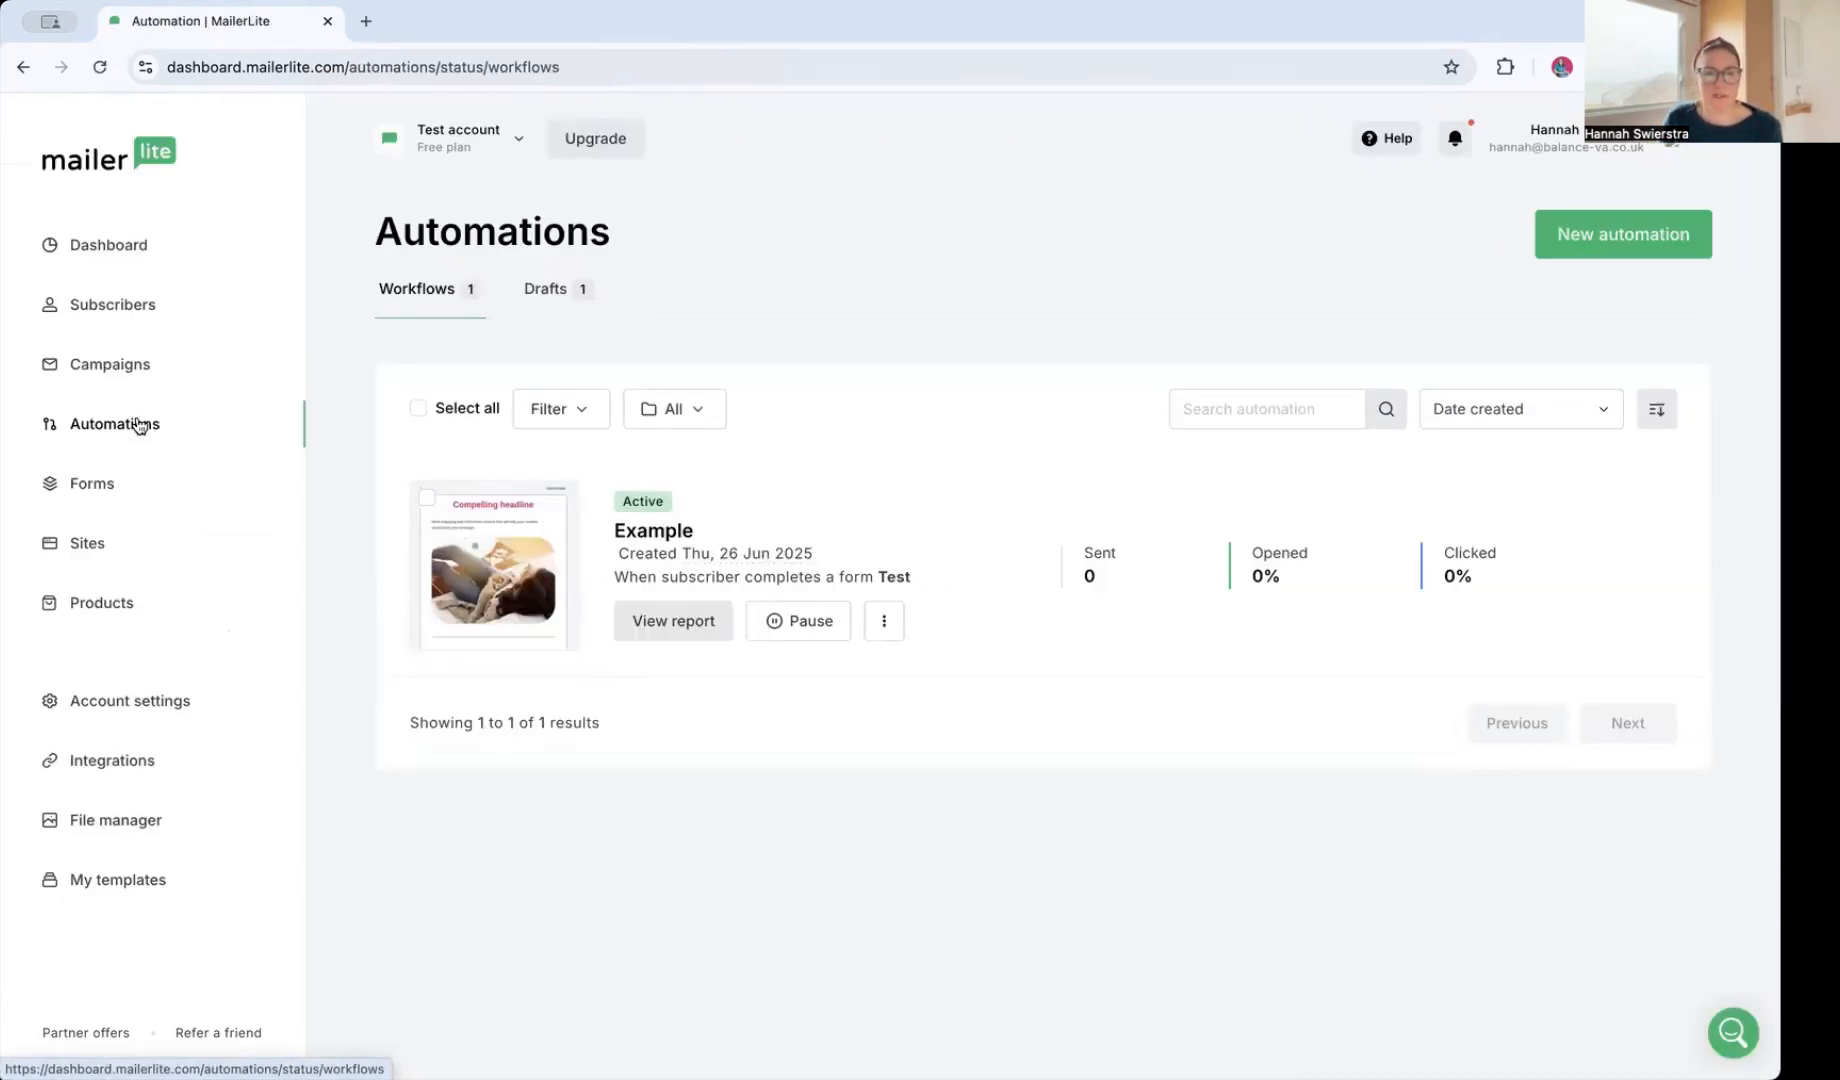
pyautogui.click(1660, 242)
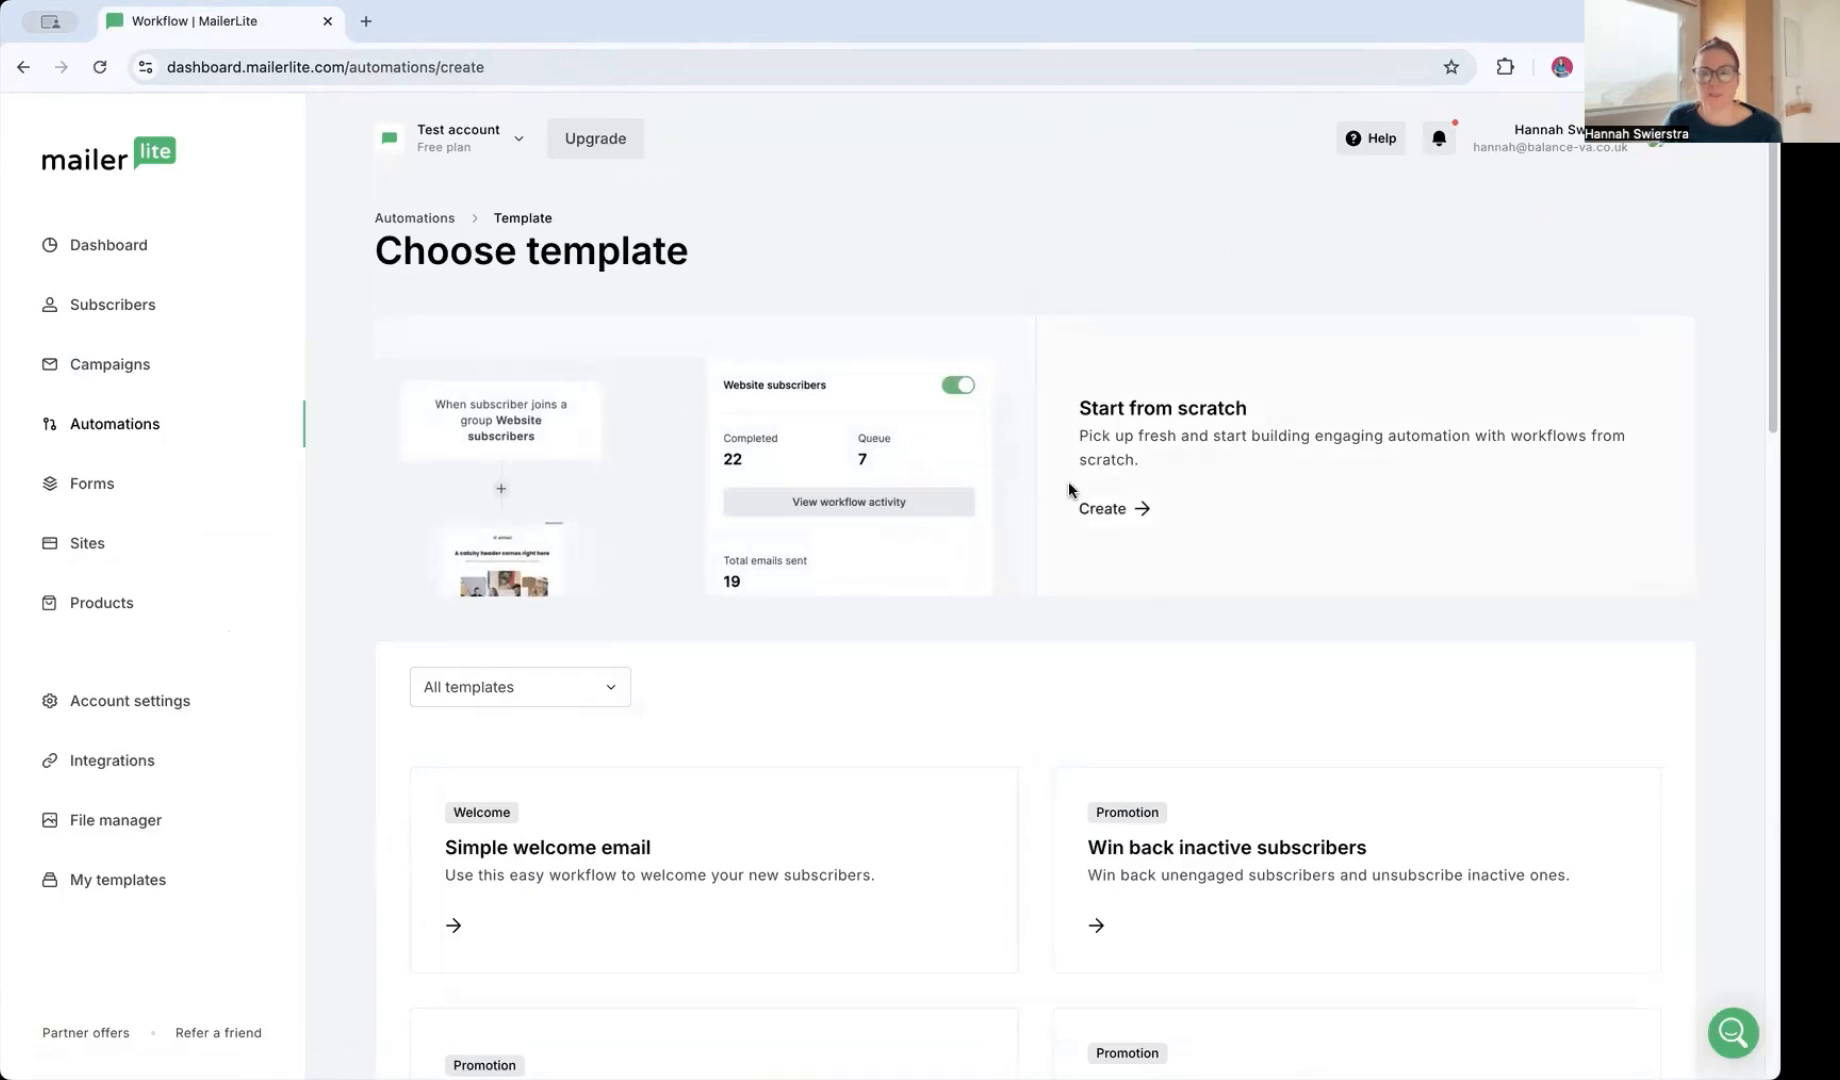
pyautogui.click(1116, 432)
pyautogui.click(860, 614)
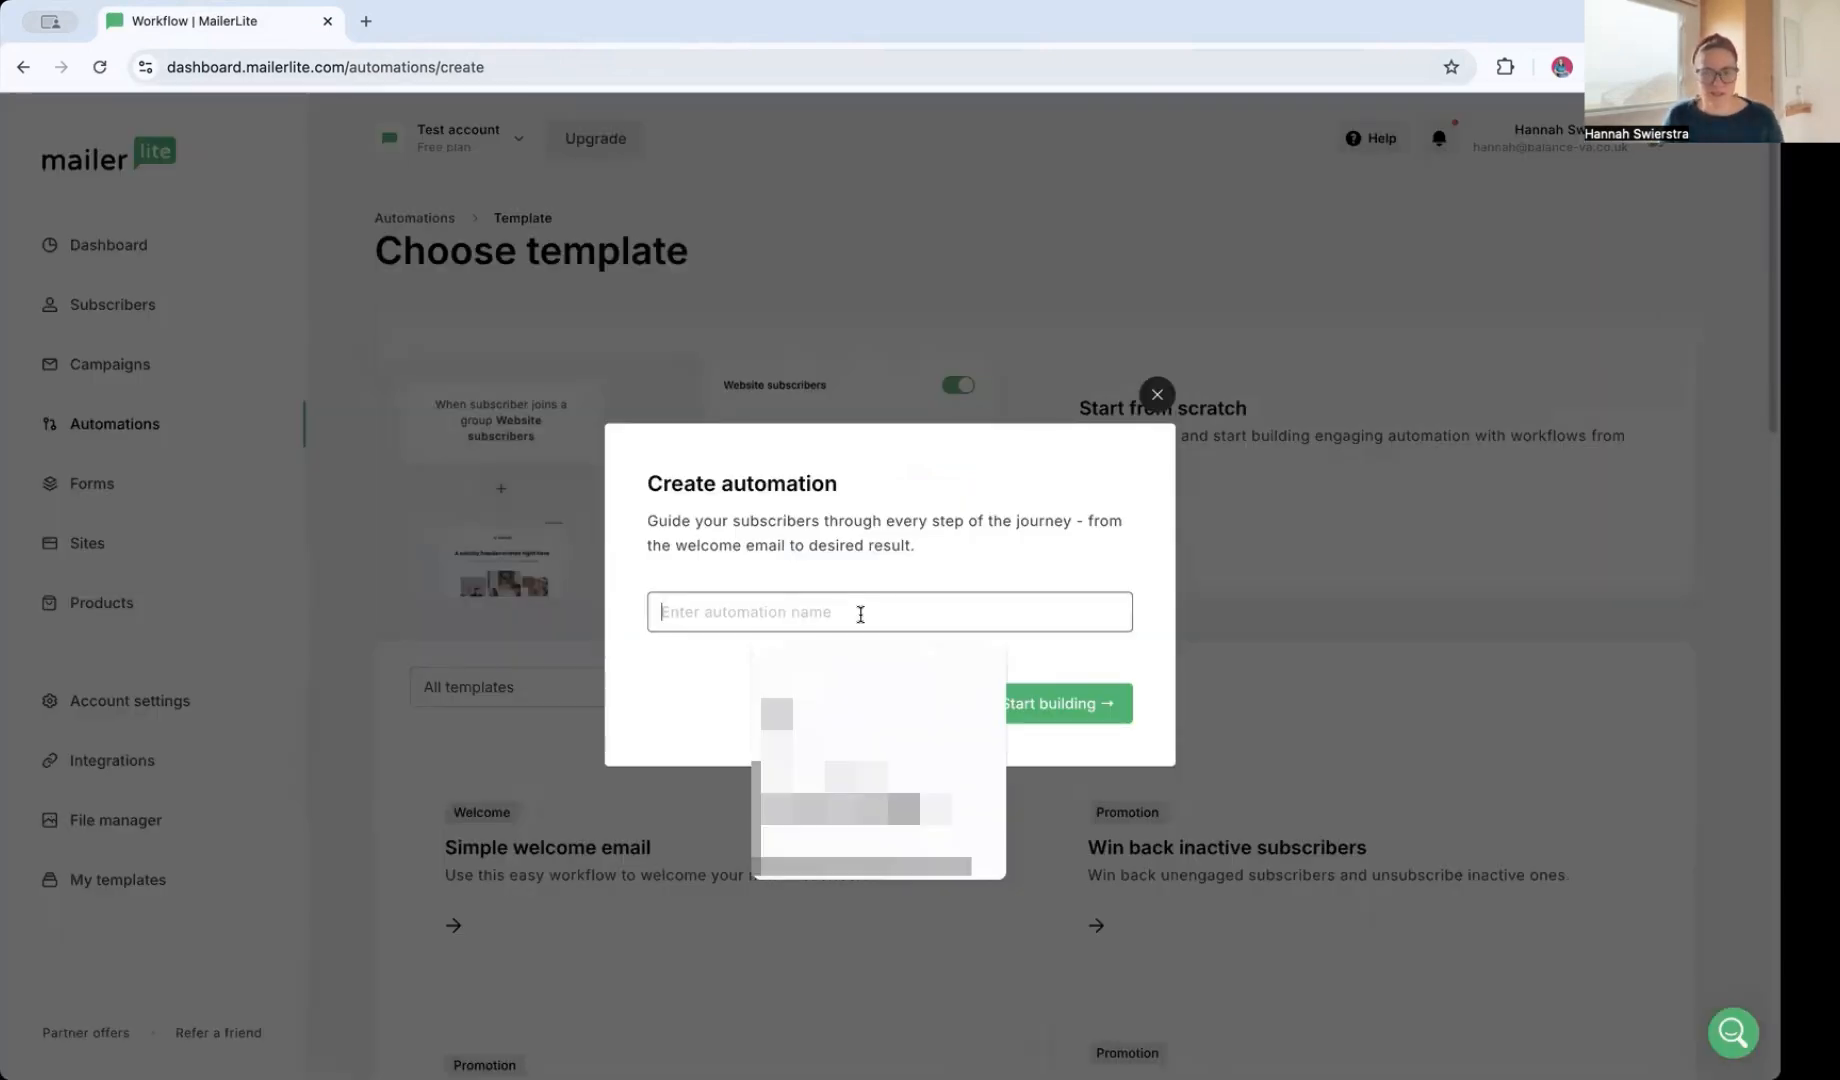
pyautogui.write('Link')
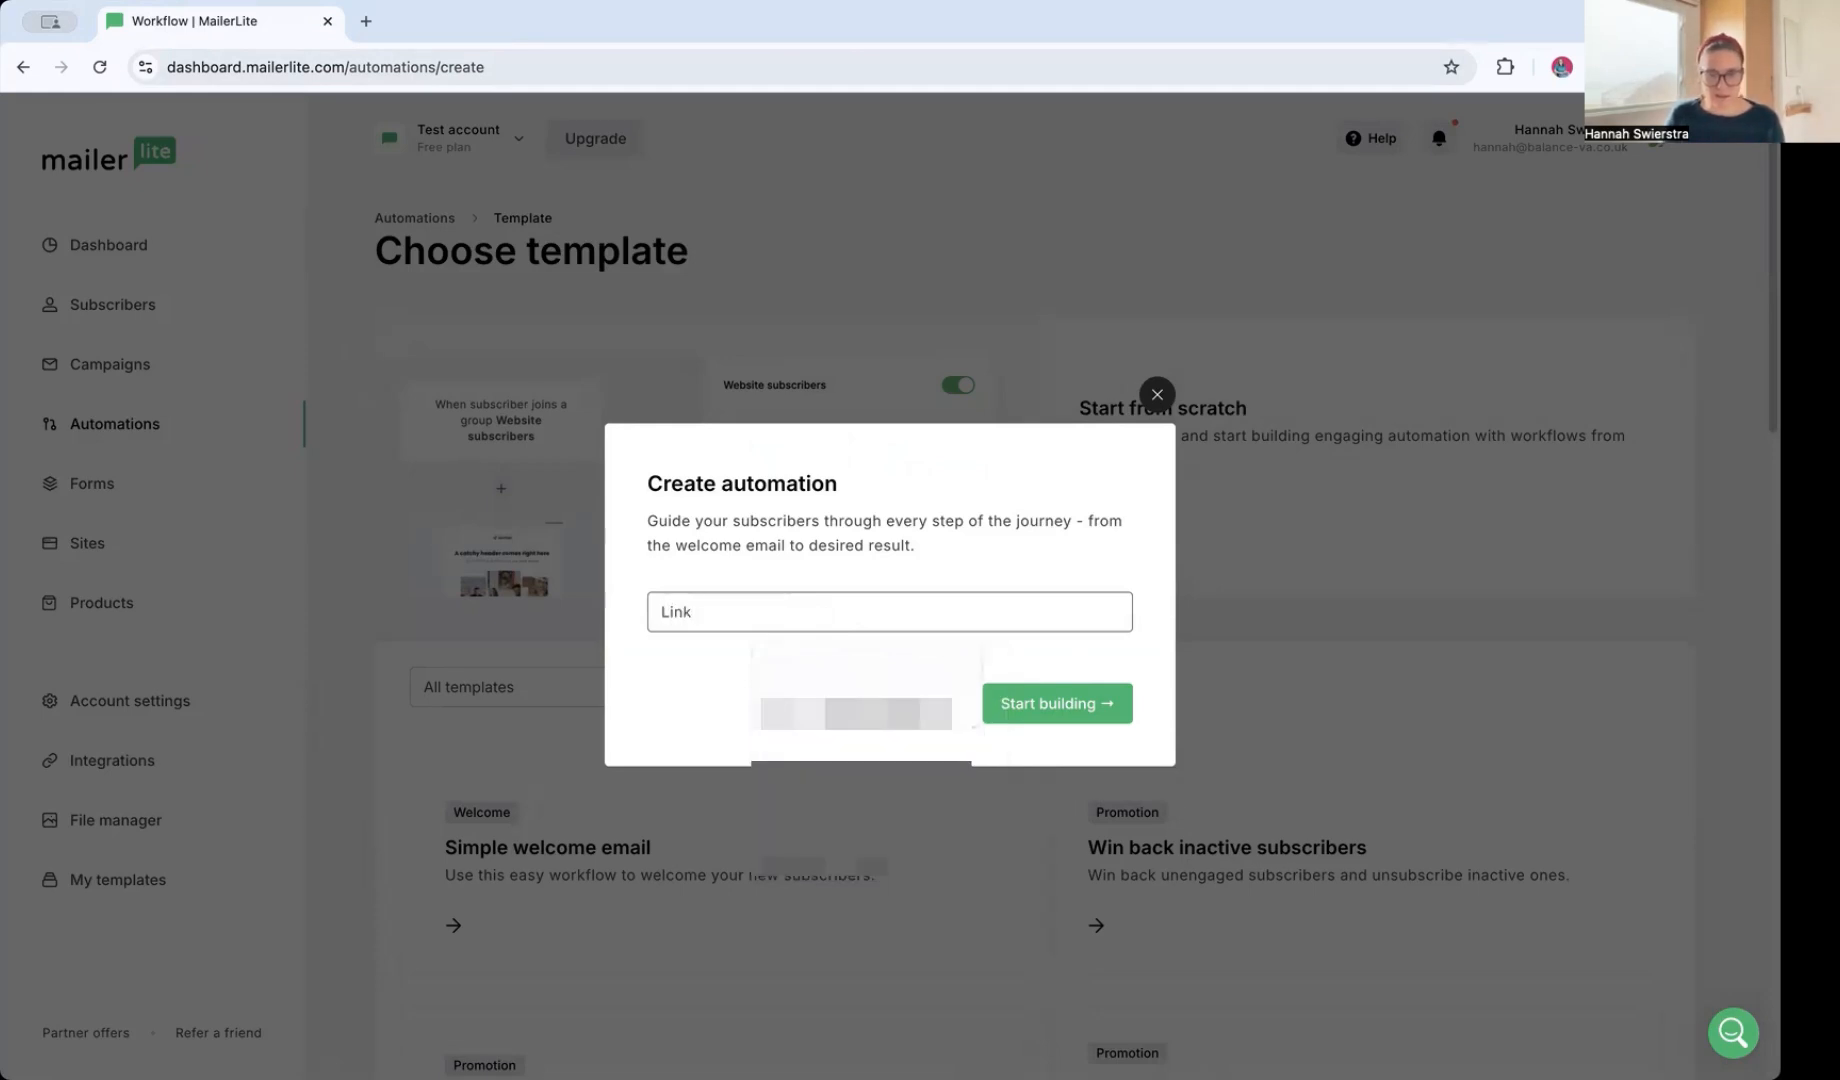
pyautogui.press('Down')
pyautogui.click(891, 668)
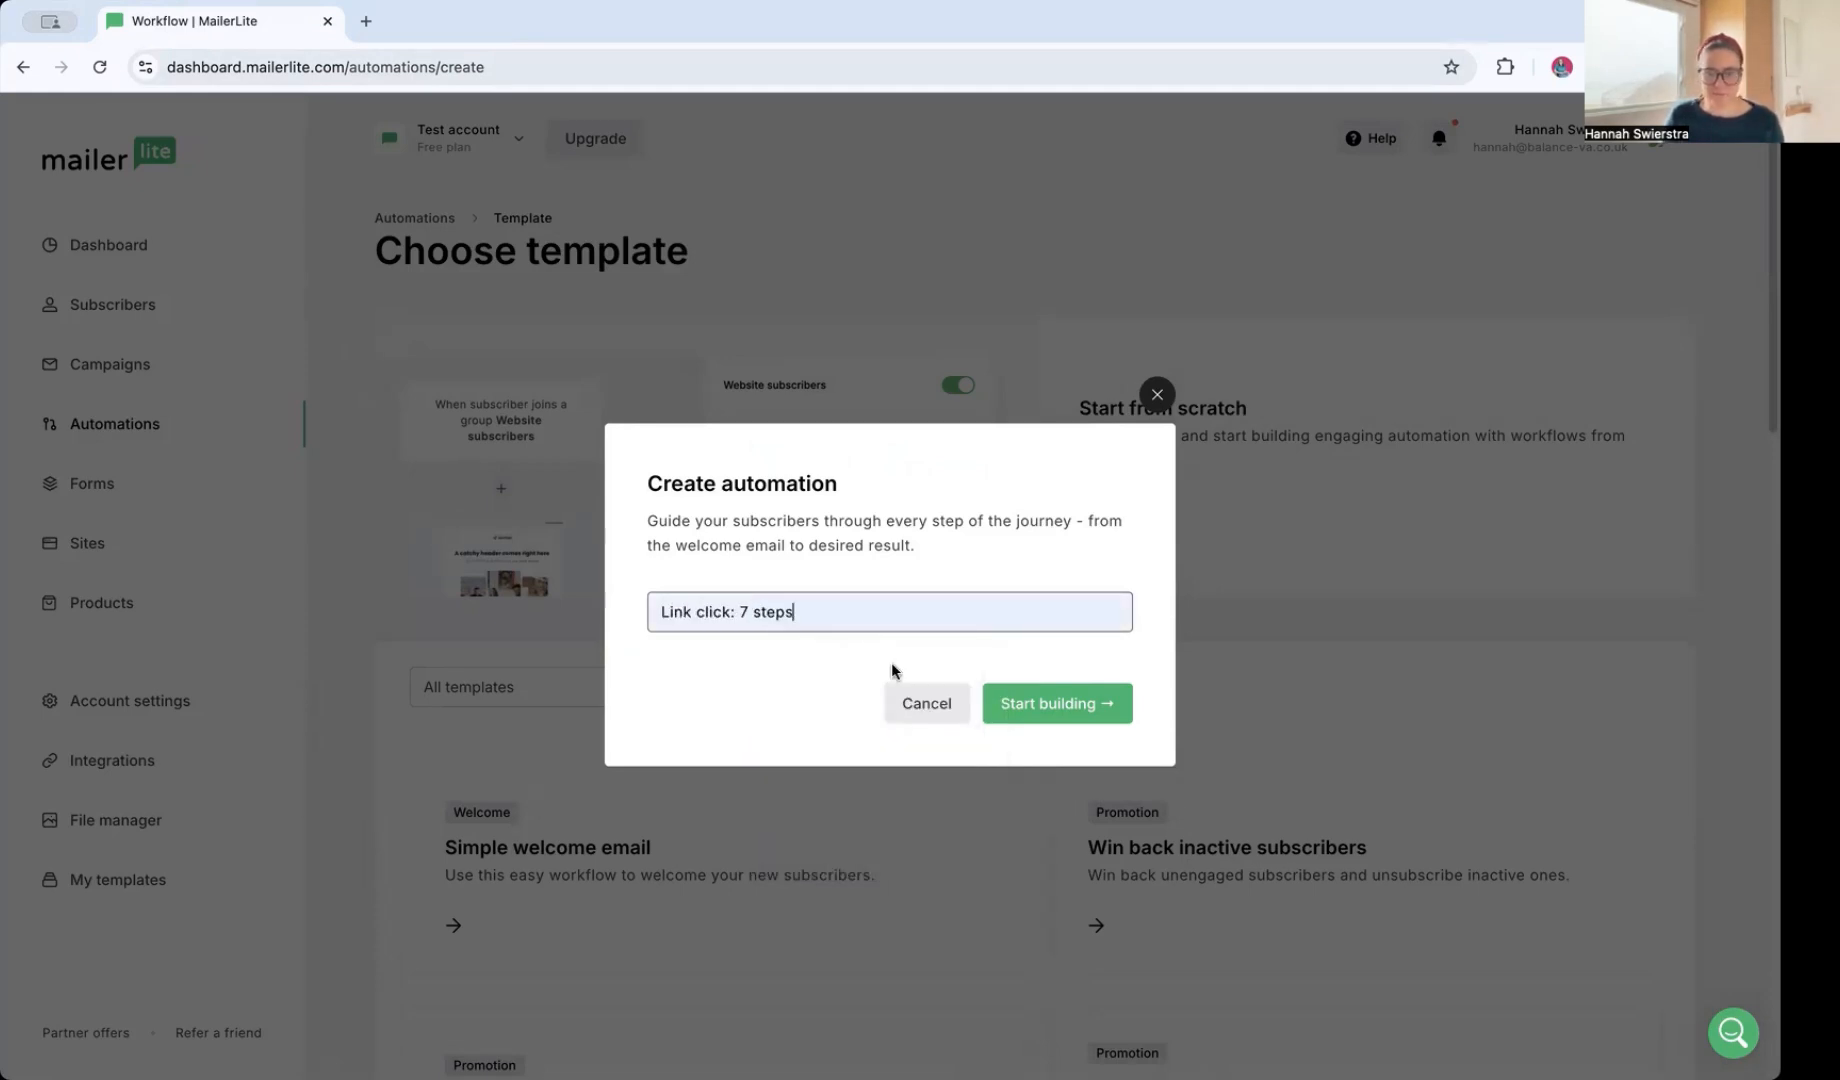
pyautogui.click(1013, 705)
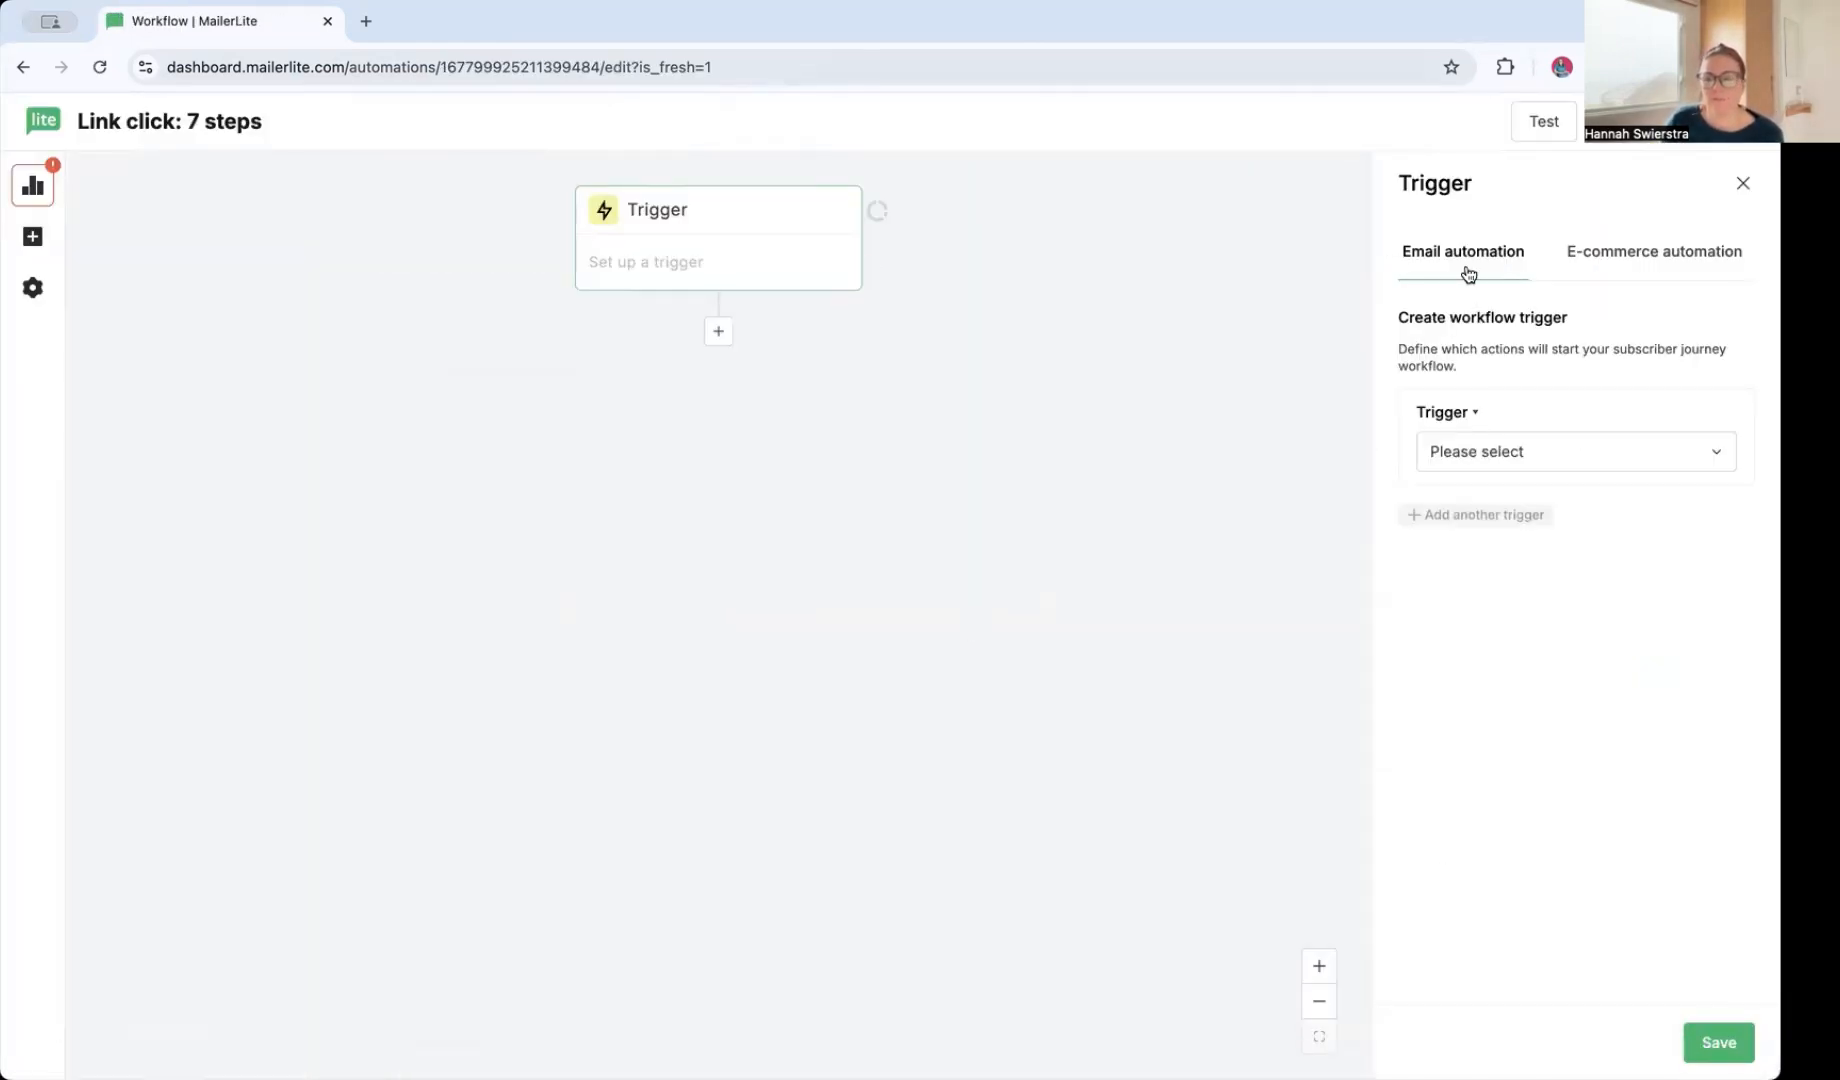
pyautogui.click(1504, 453)
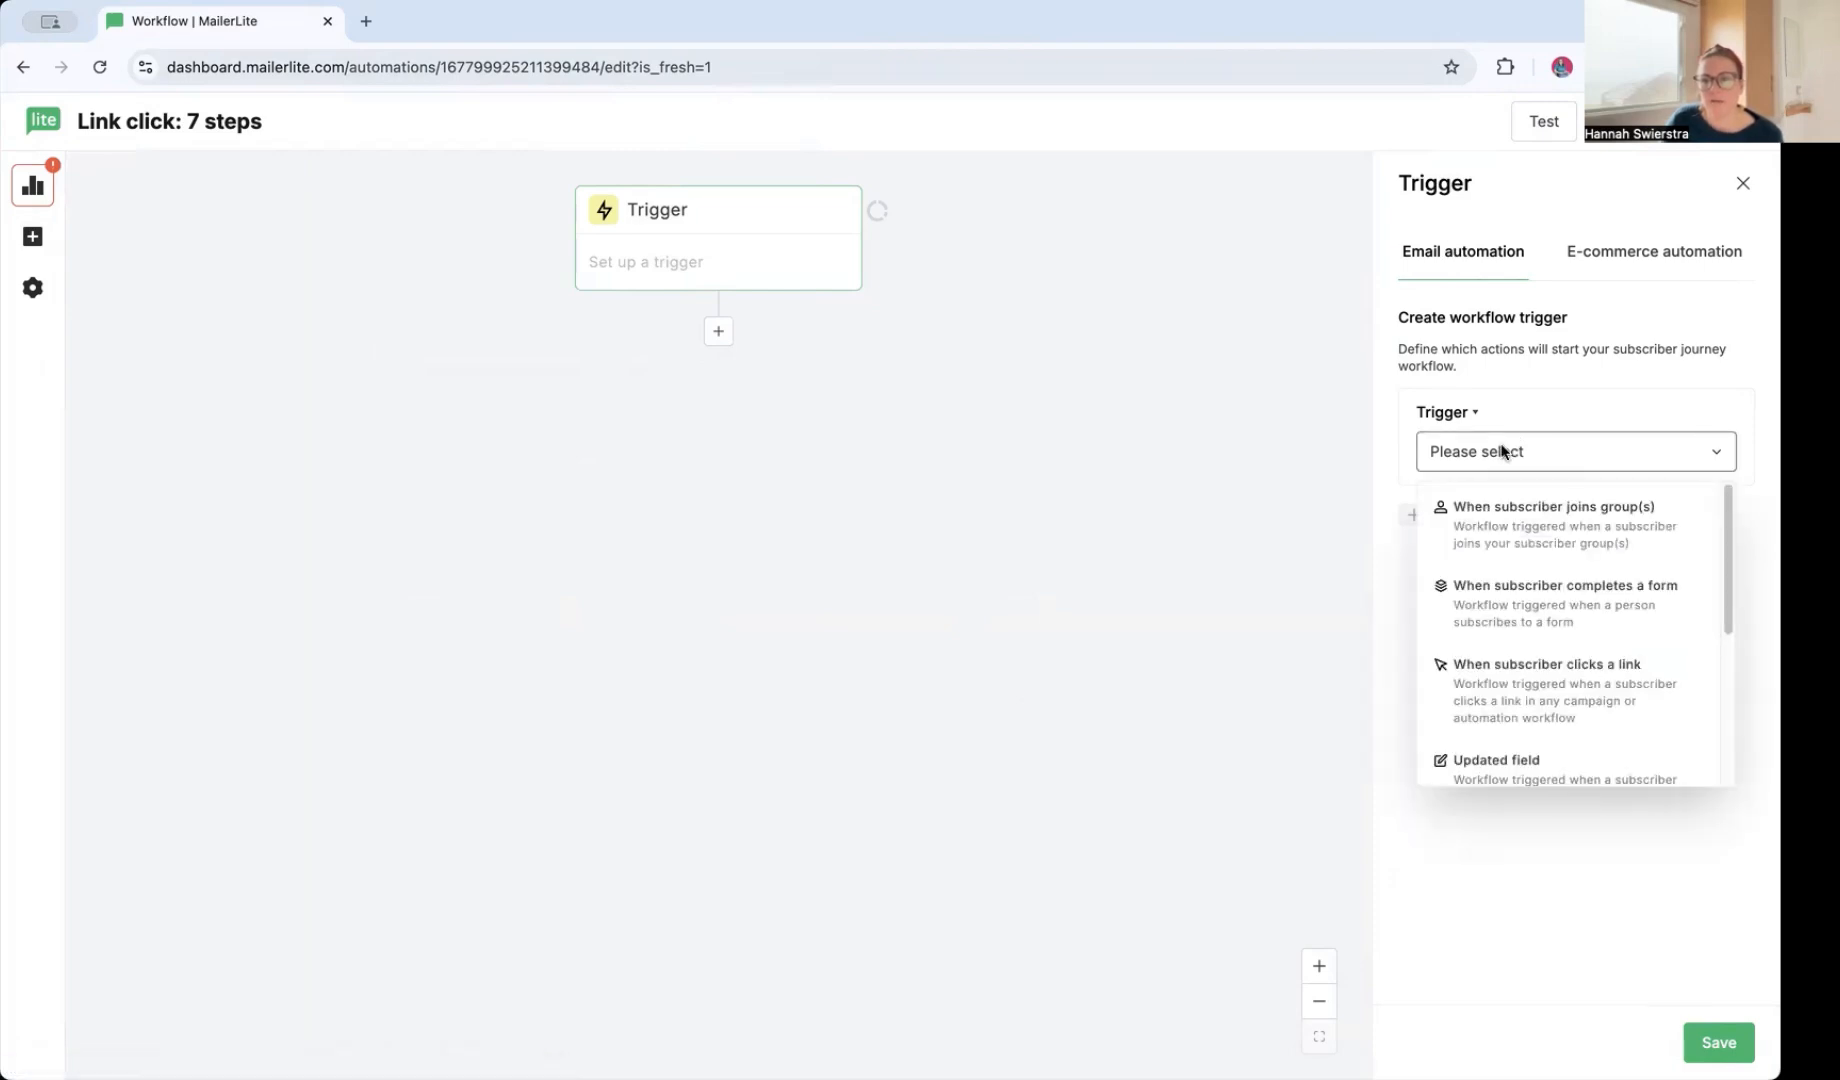
pyautogui.click(1568, 692)
pyautogui.click(1683, 602)
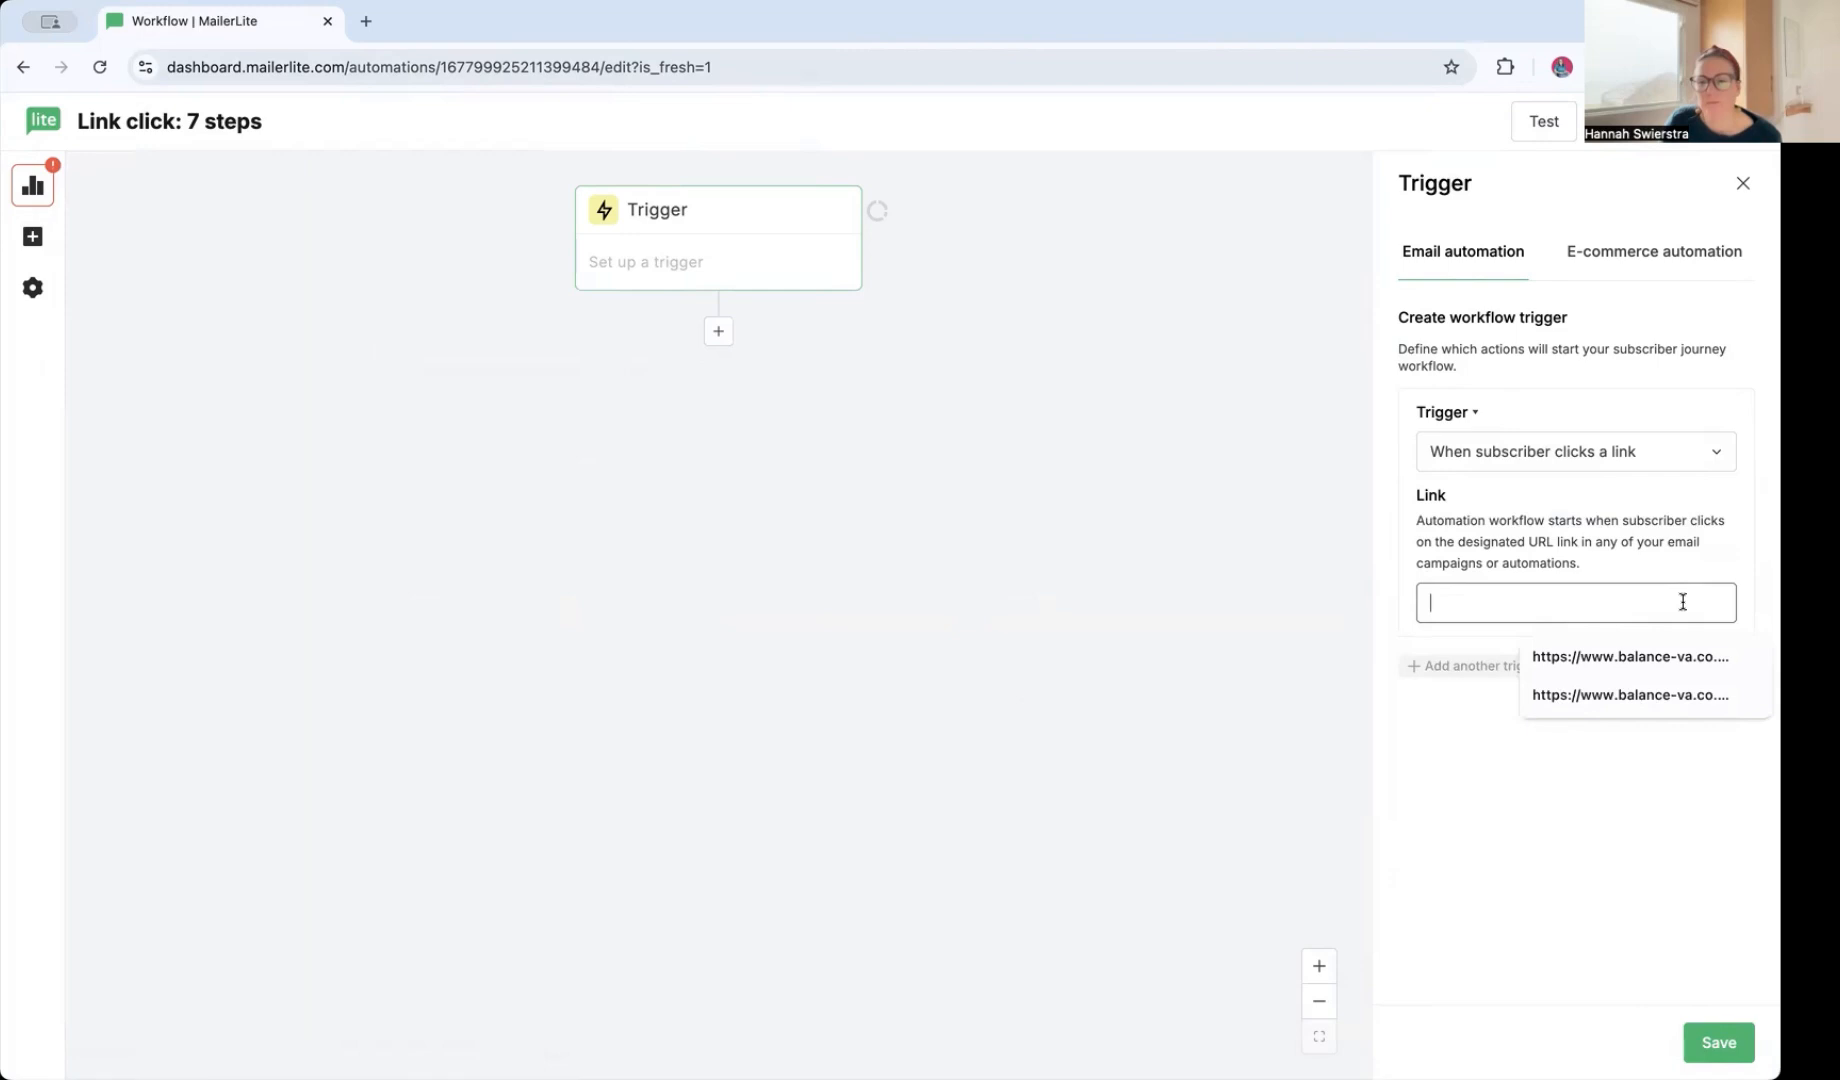
pyautogui.click(1665, 657)
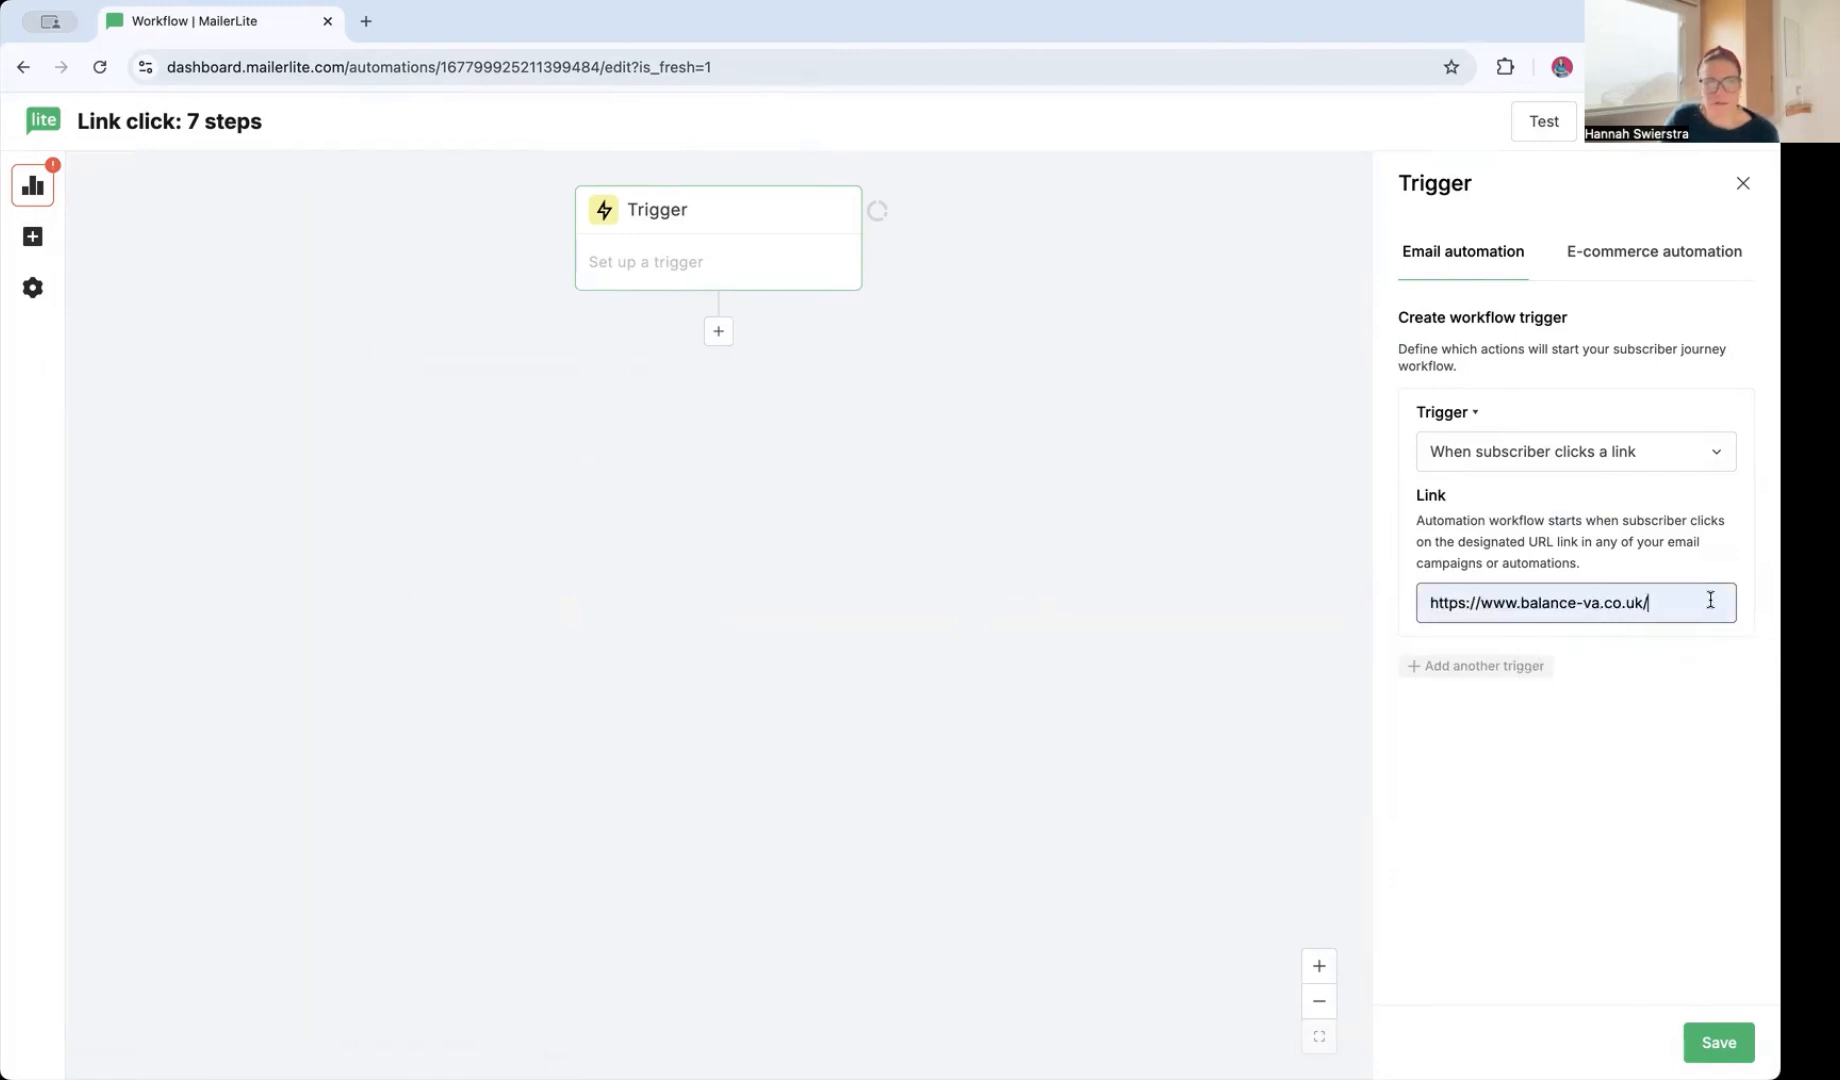
pyautogui.click(1716, 1043)
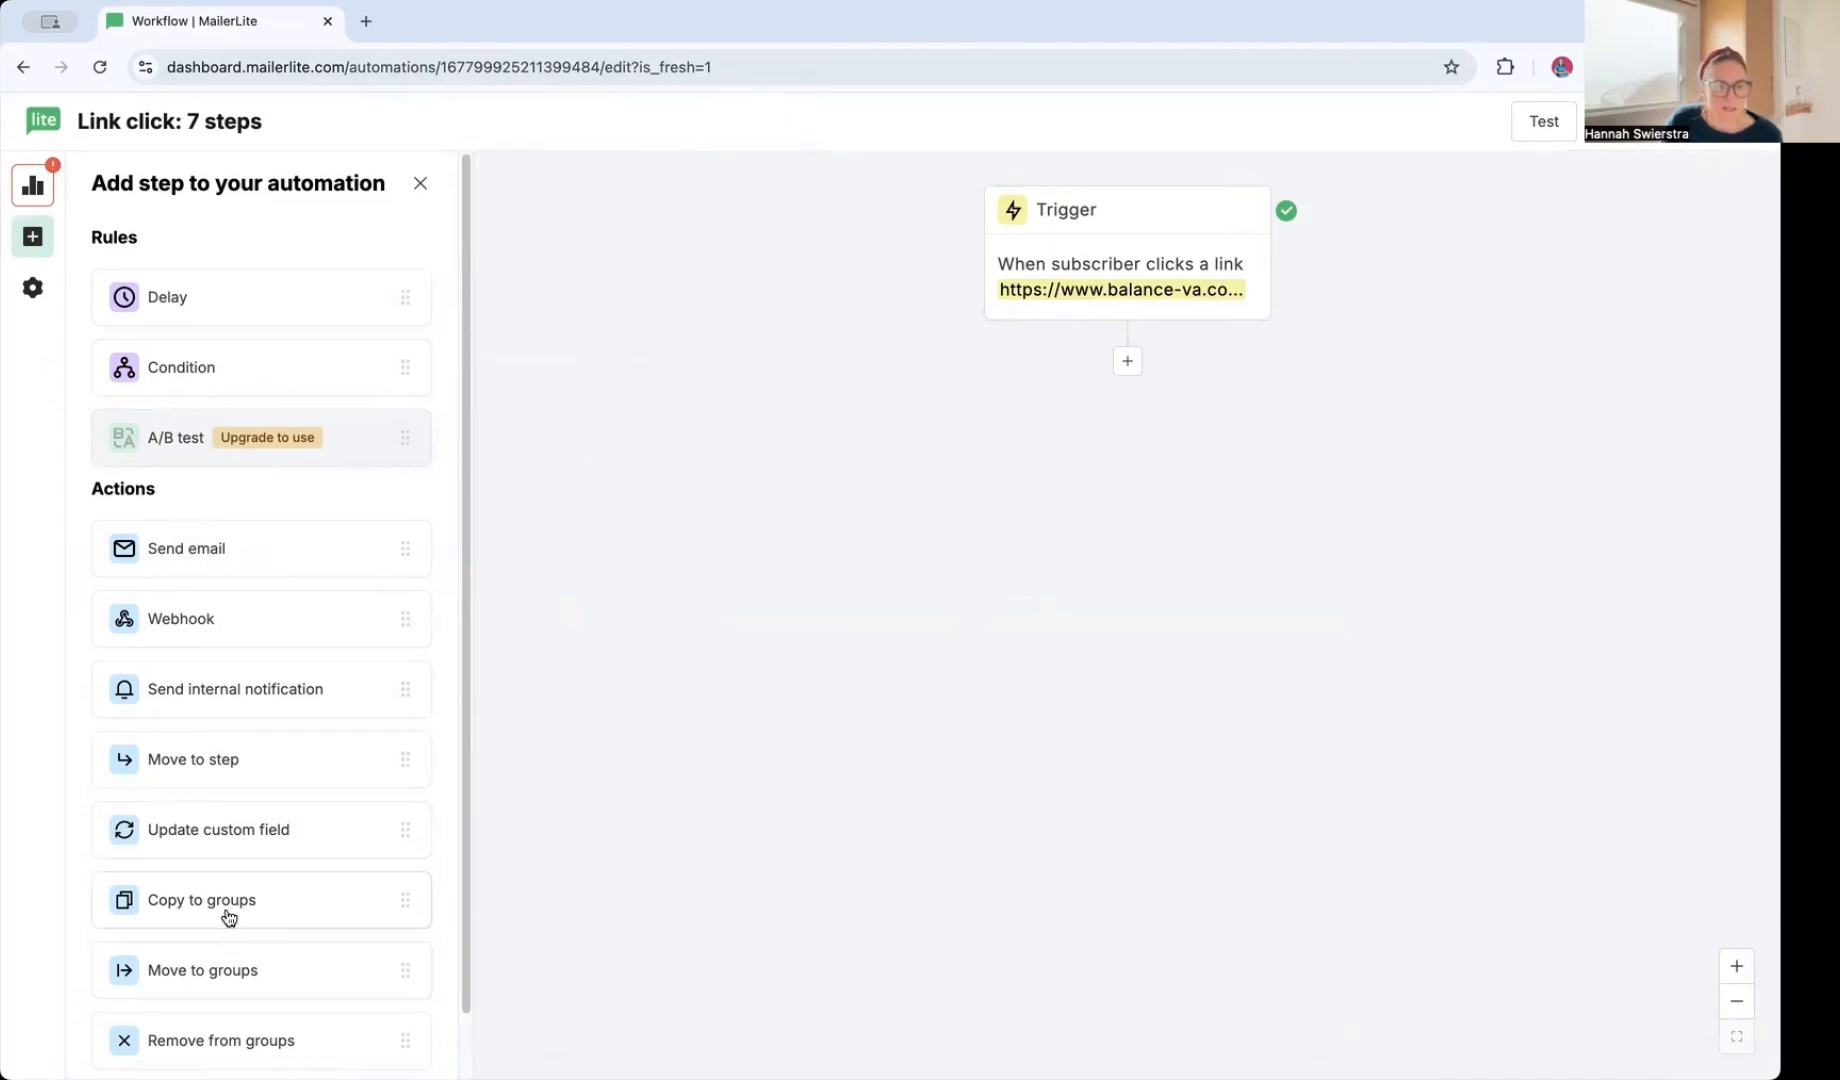
# Add a Copy to groups action below the trigger, assign it a new group named "Option 1", and save it
pyautogui.click(1129, 366)
pyautogui.moveTo(201, 866); pyautogui.dragTo(1006, 378)
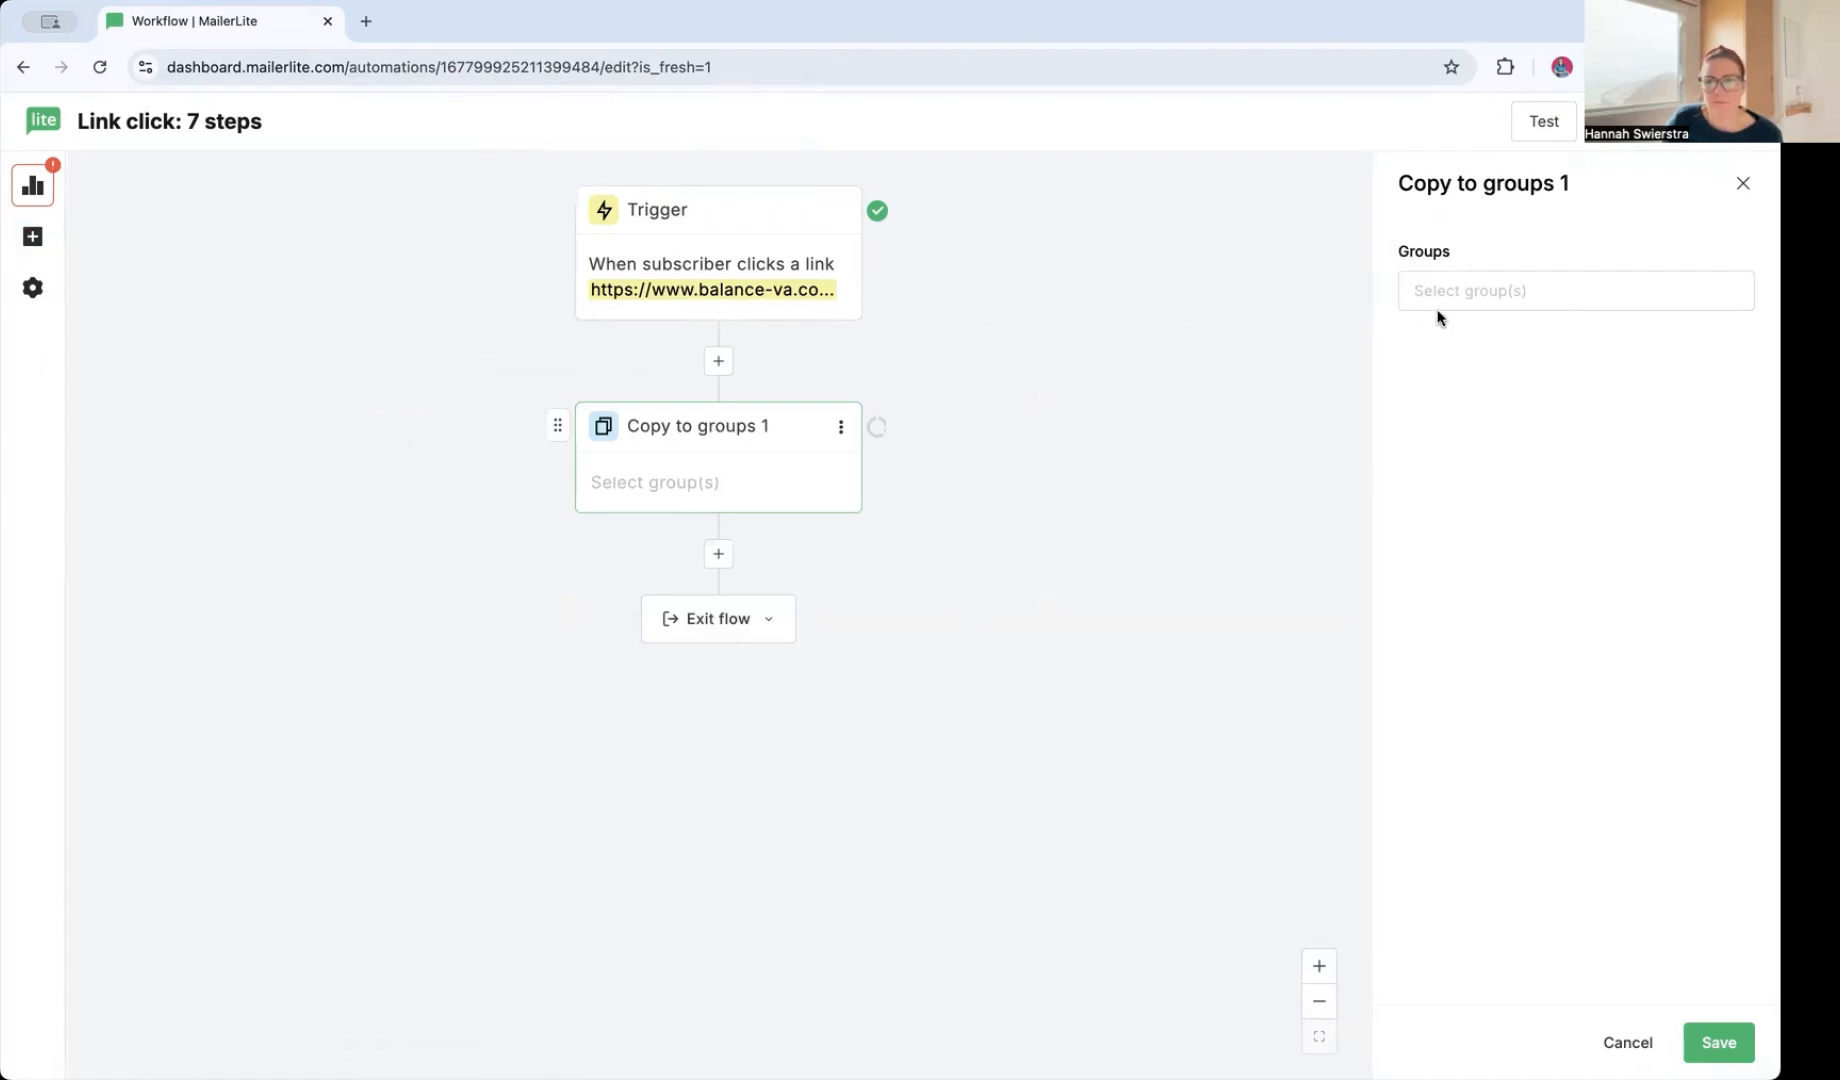
pyautogui.click(1448, 289)
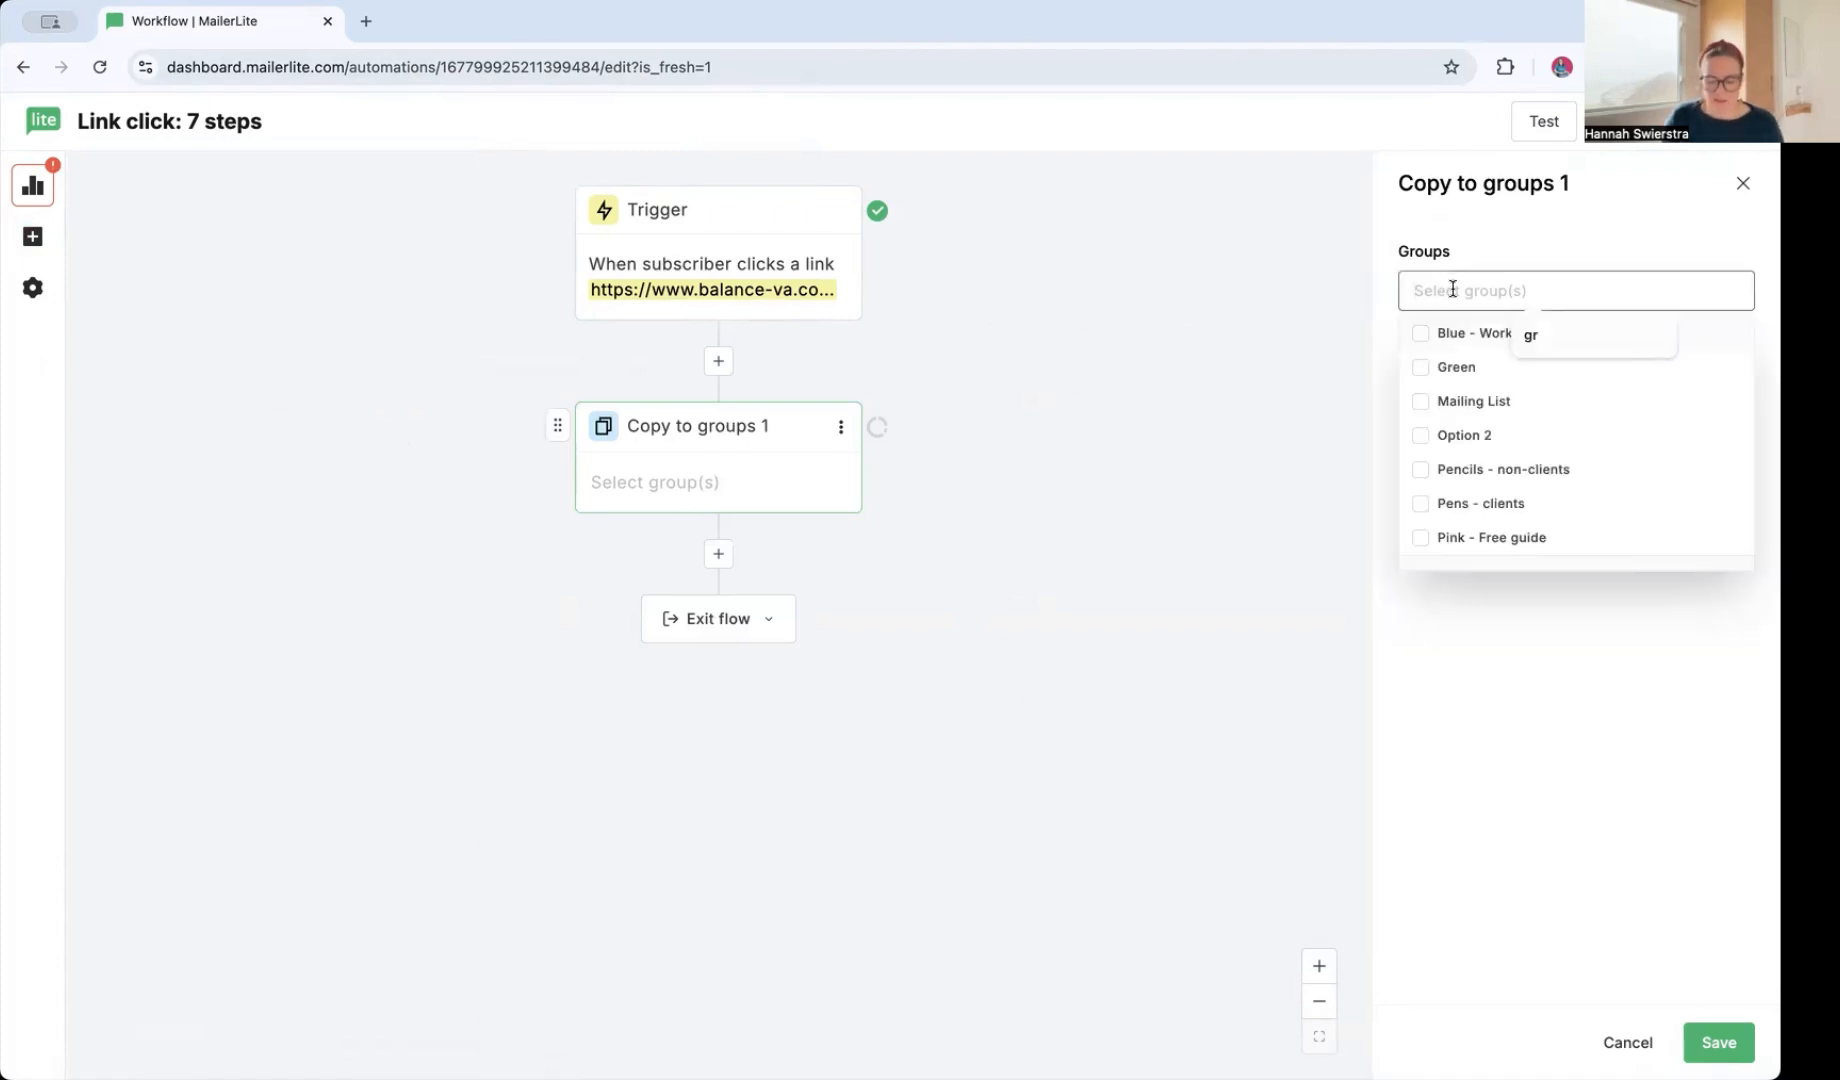
pyautogui.write('Option 1')
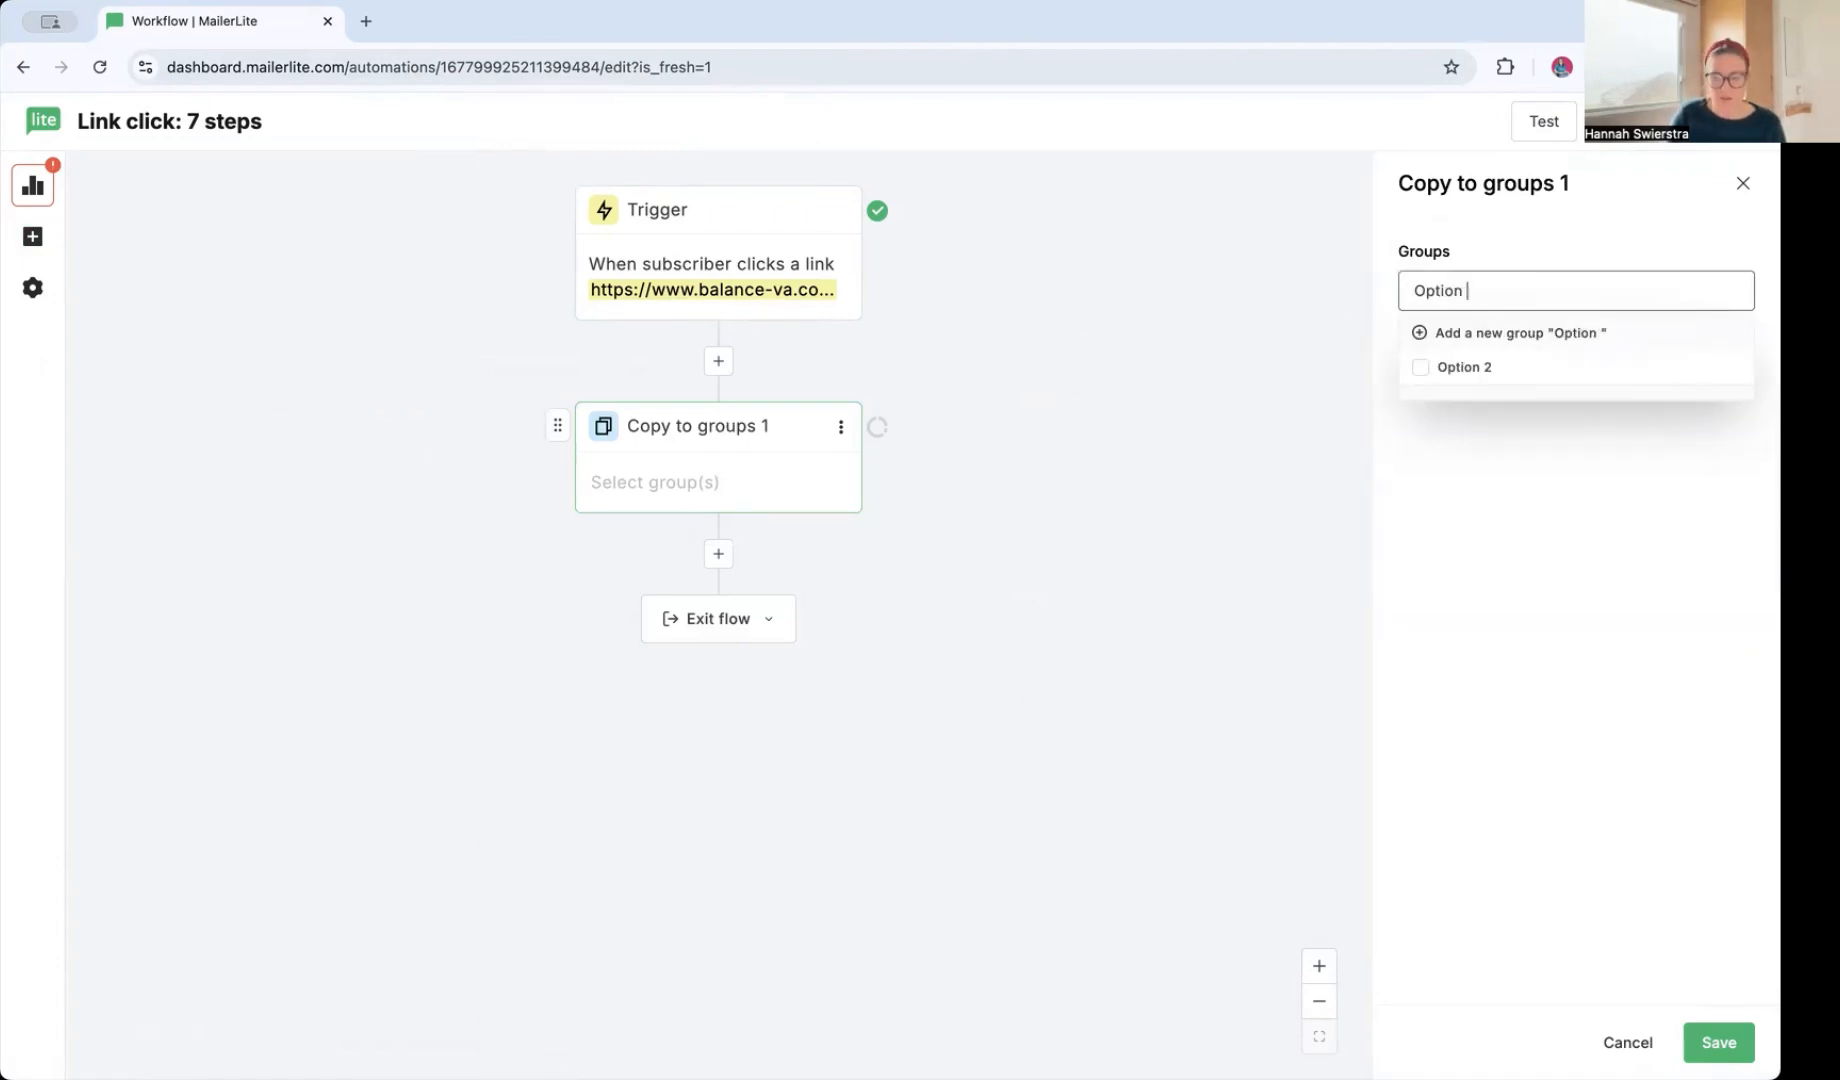
pyautogui.click(1446, 342)
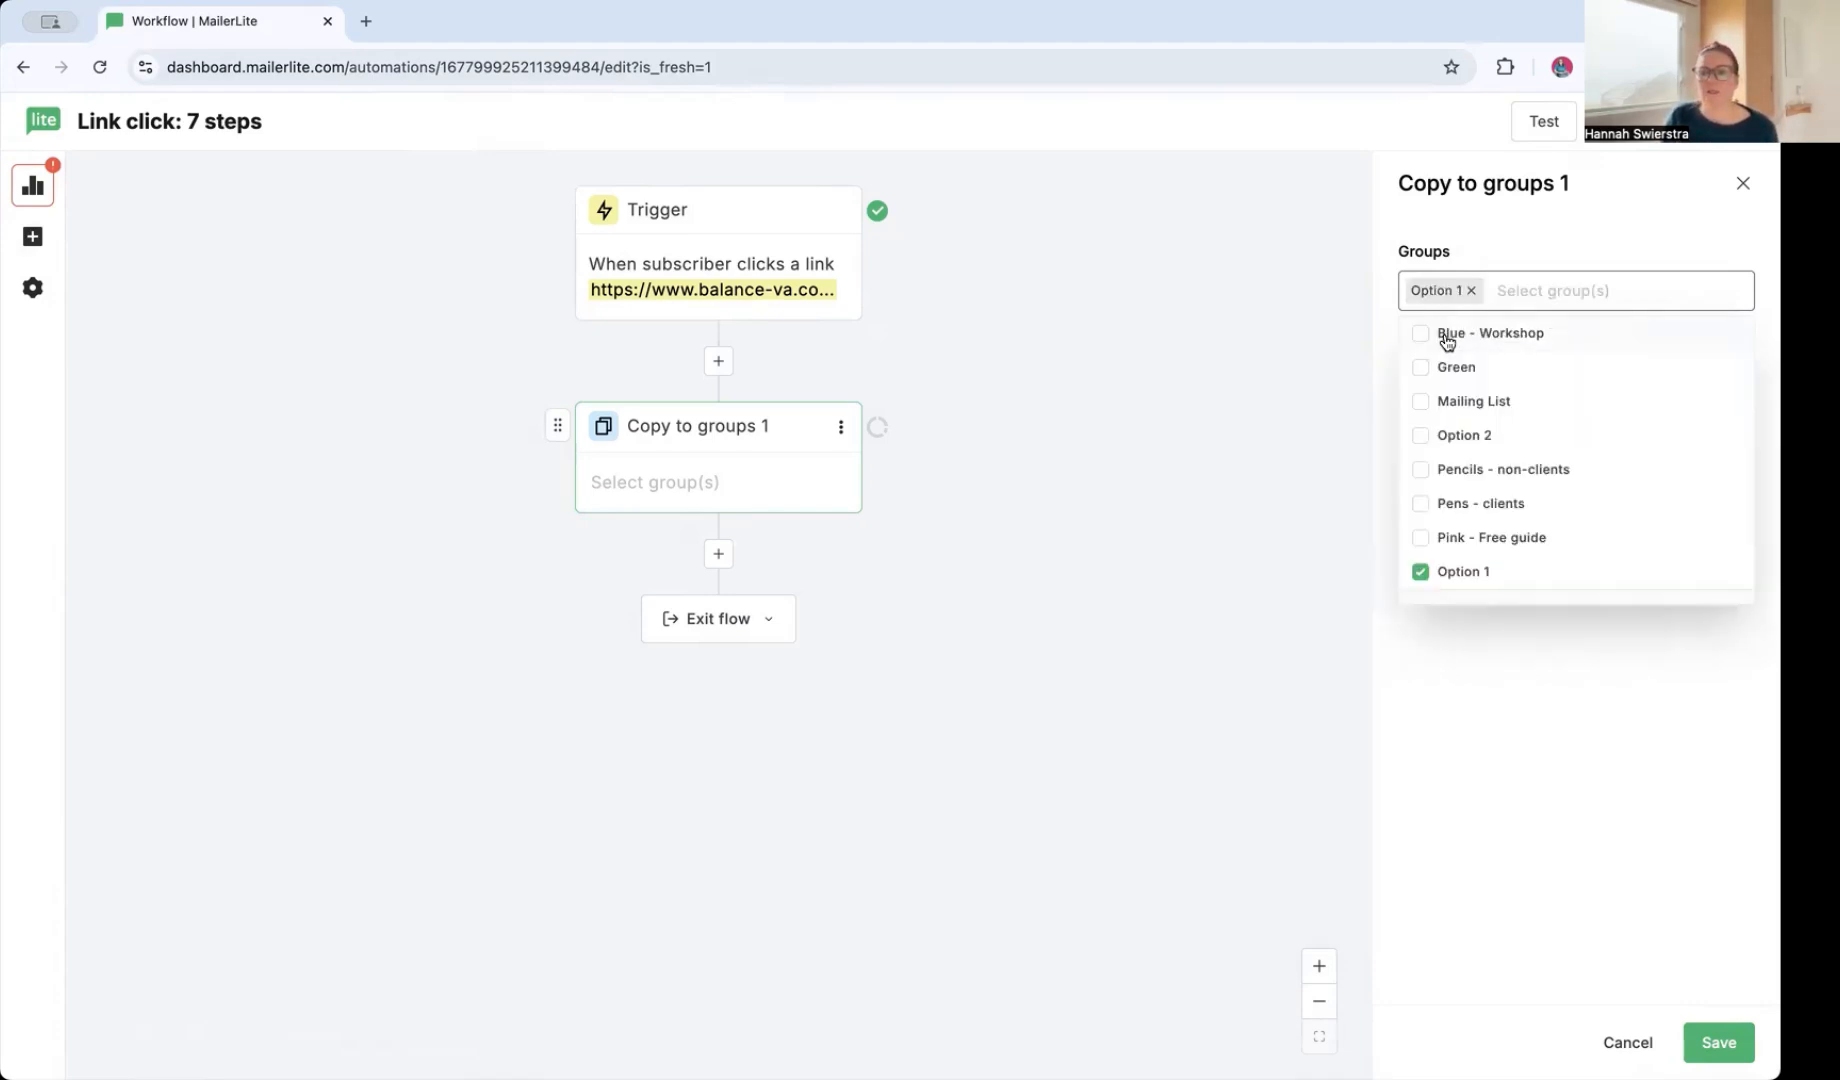
pyautogui.click(1740, 1043)
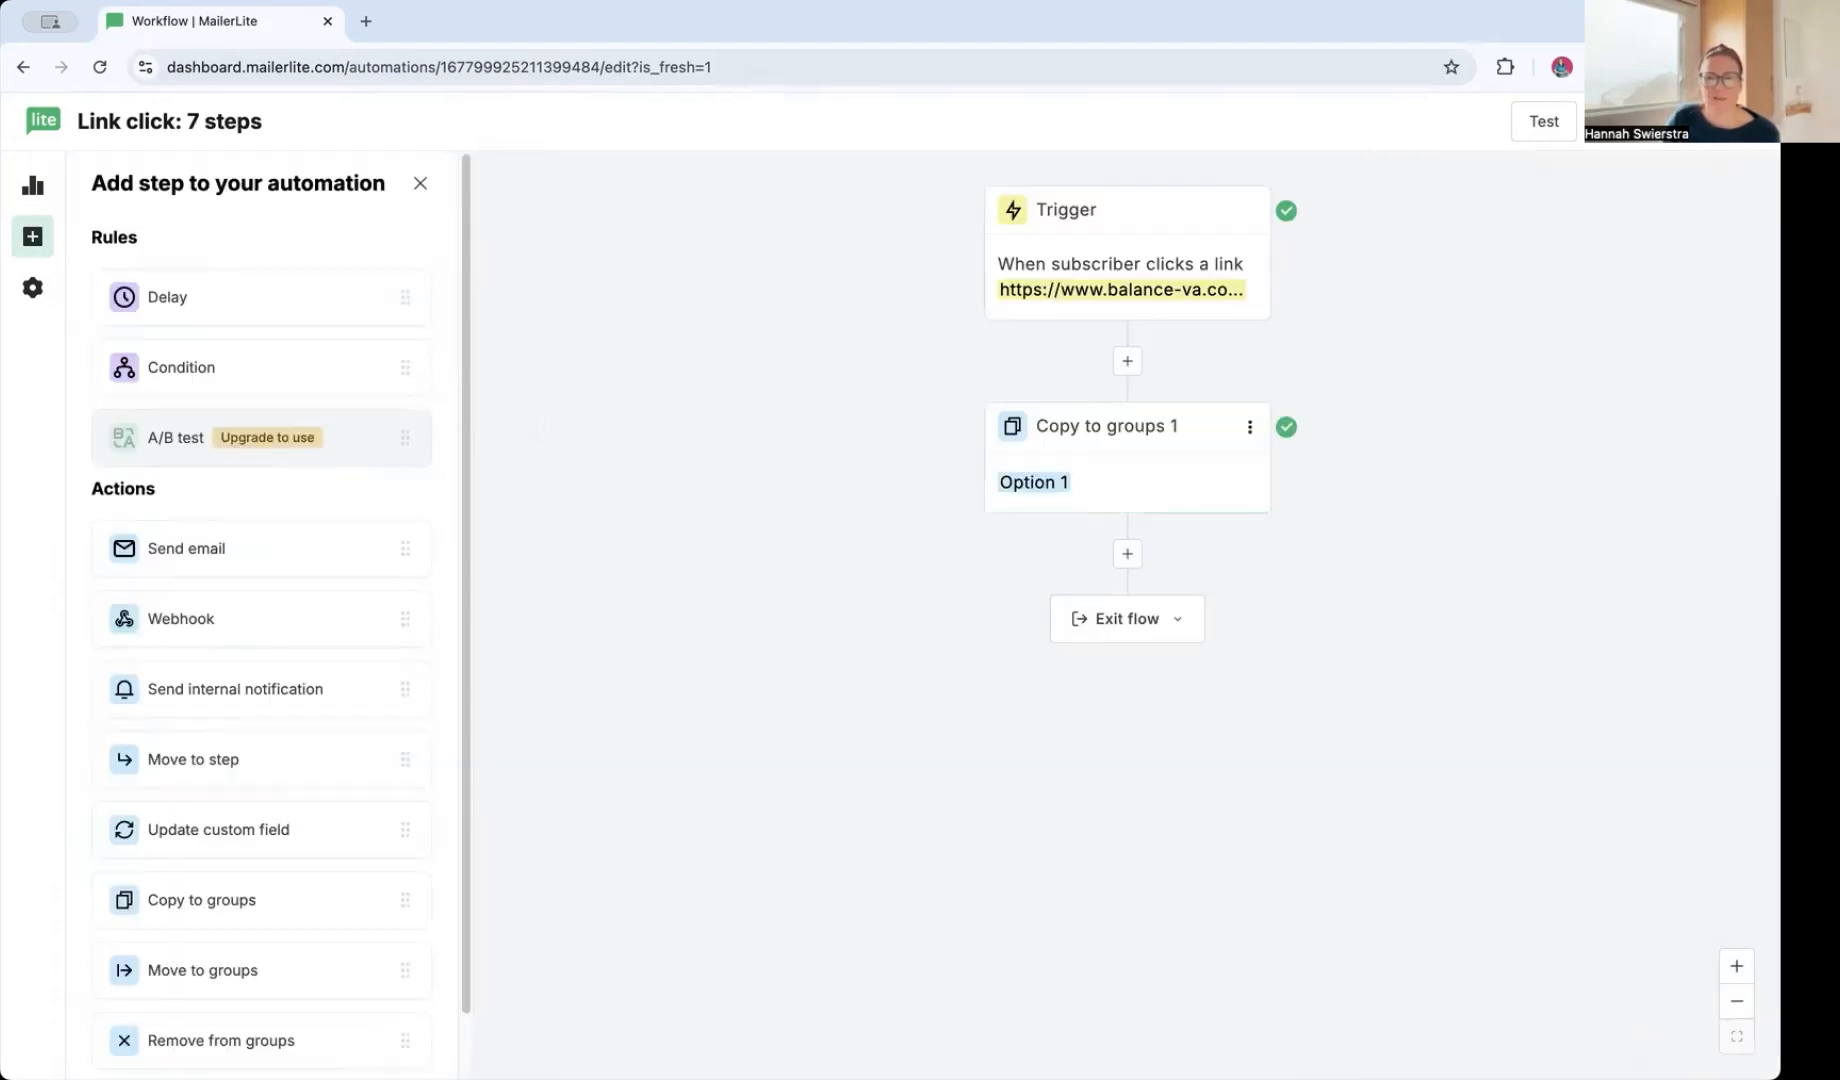
# Activate the "Link click: 7 steps" automation and return to the automations list
pyautogui.click(1640, 121)
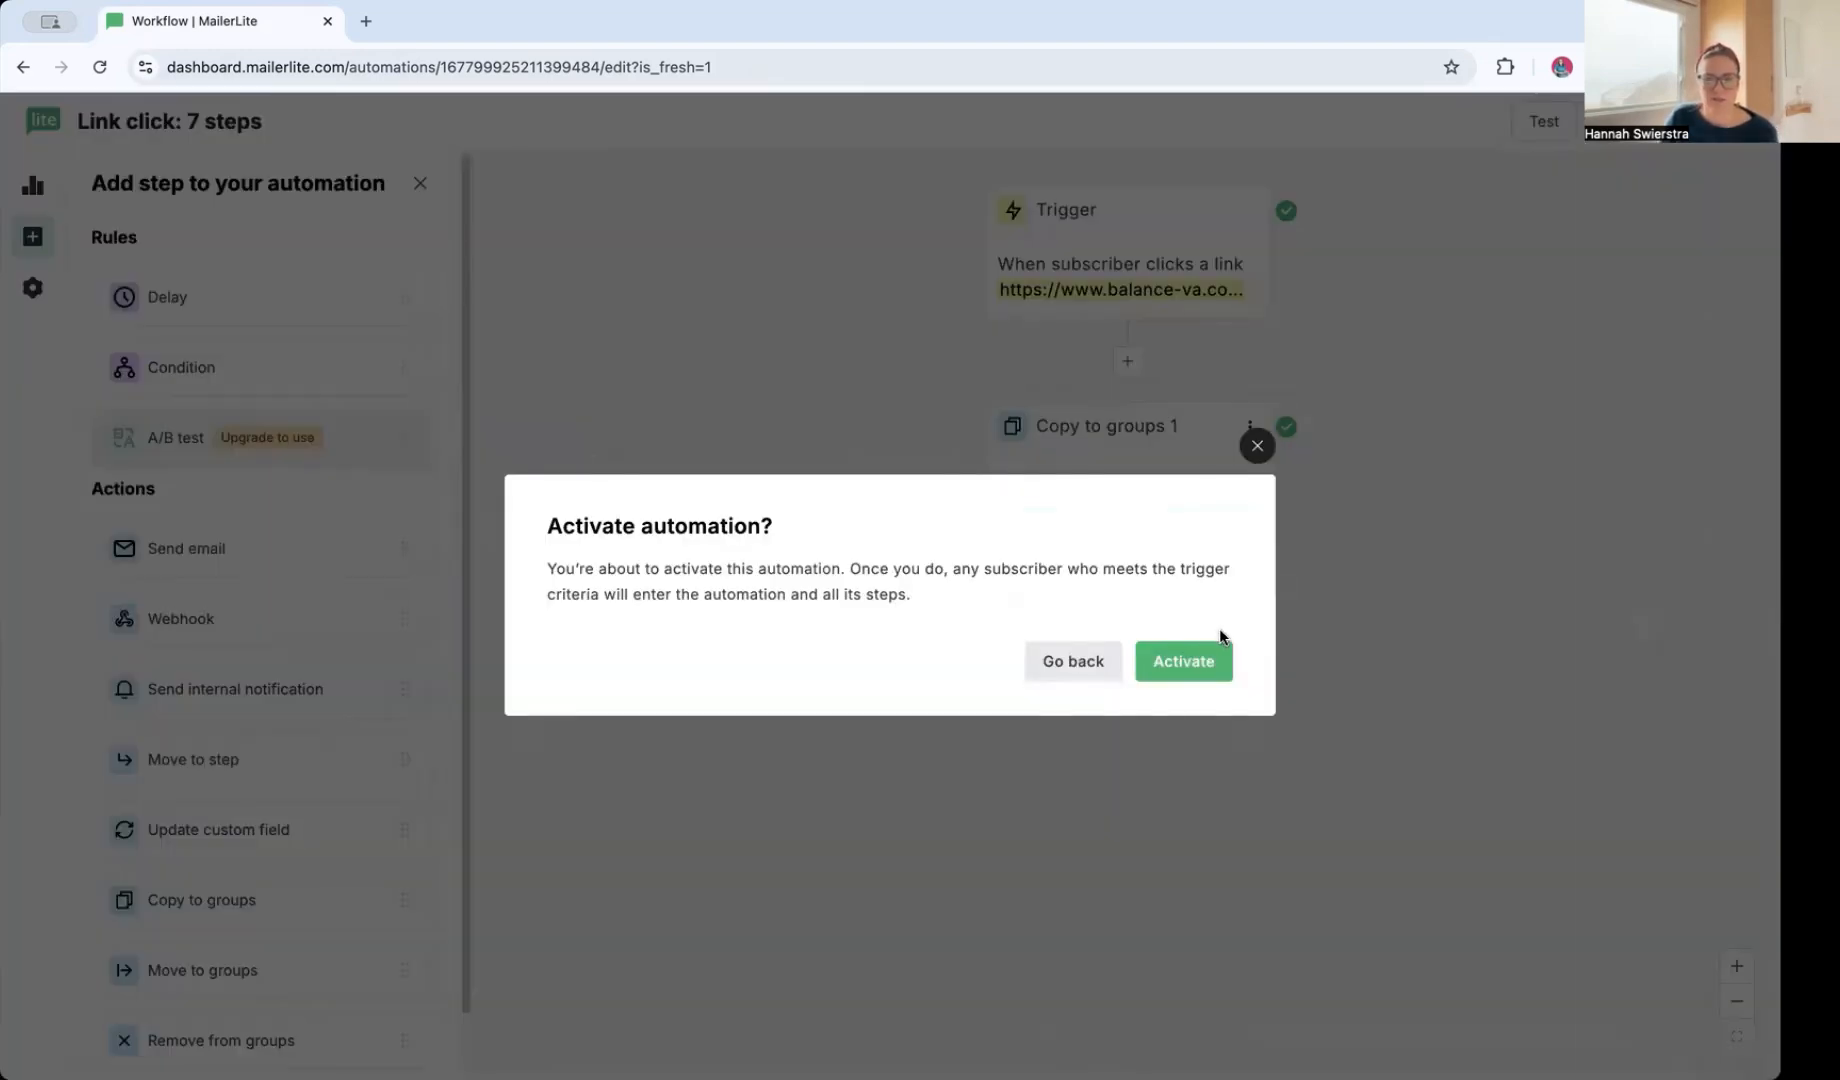
pyautogui.click(1183, 661)
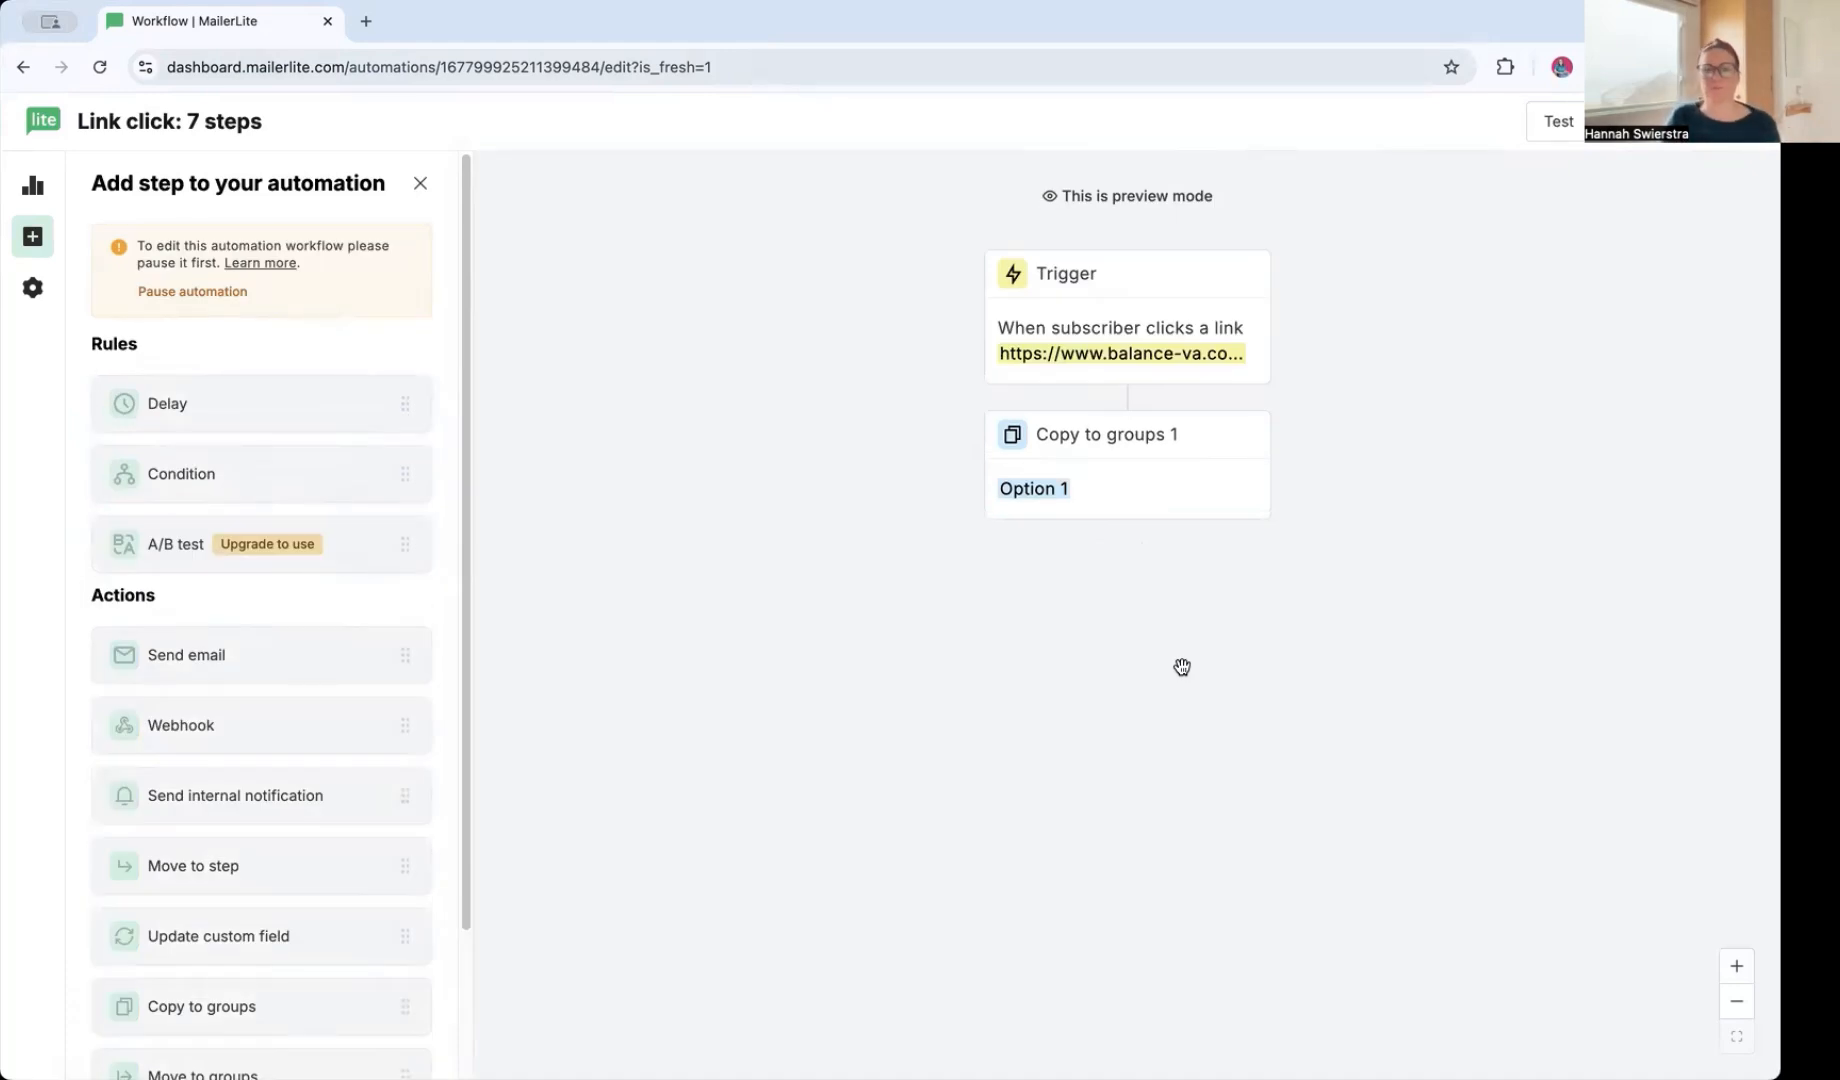
pyautogui.click(1732, 136)
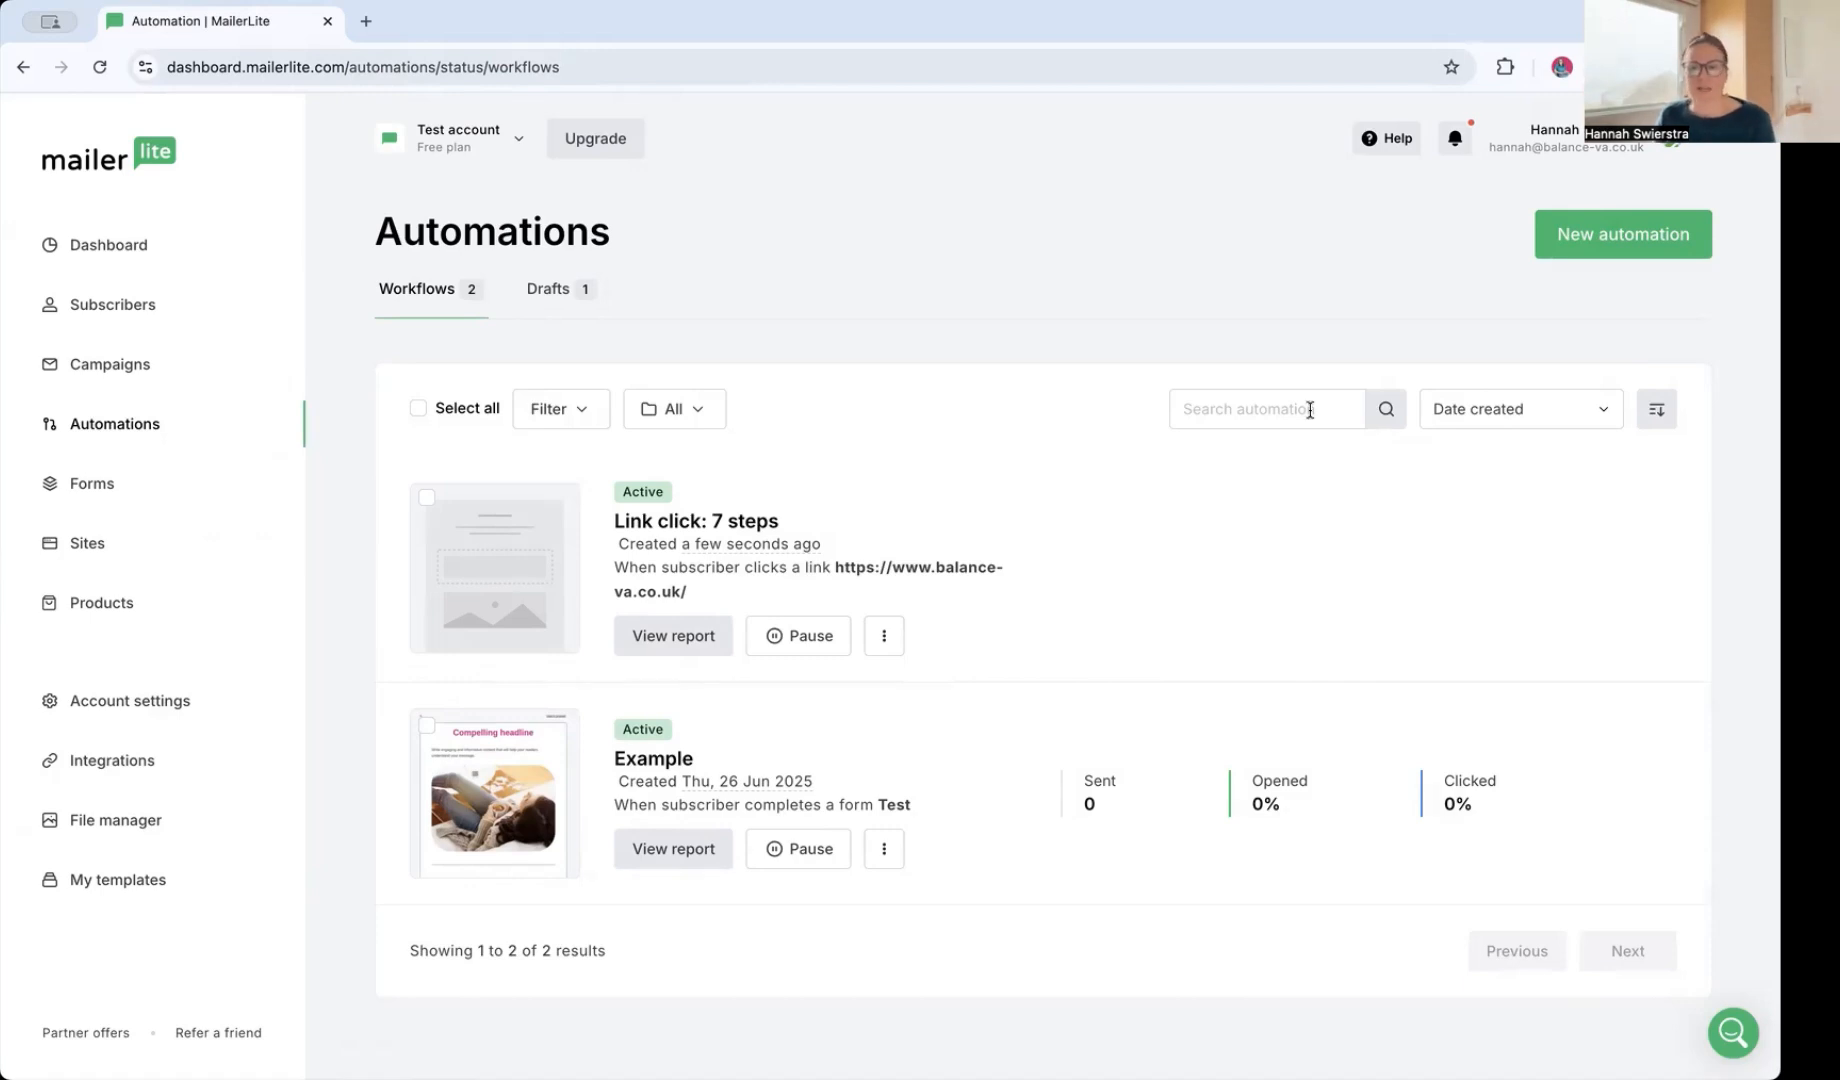
pyautogui.click(884, 641)
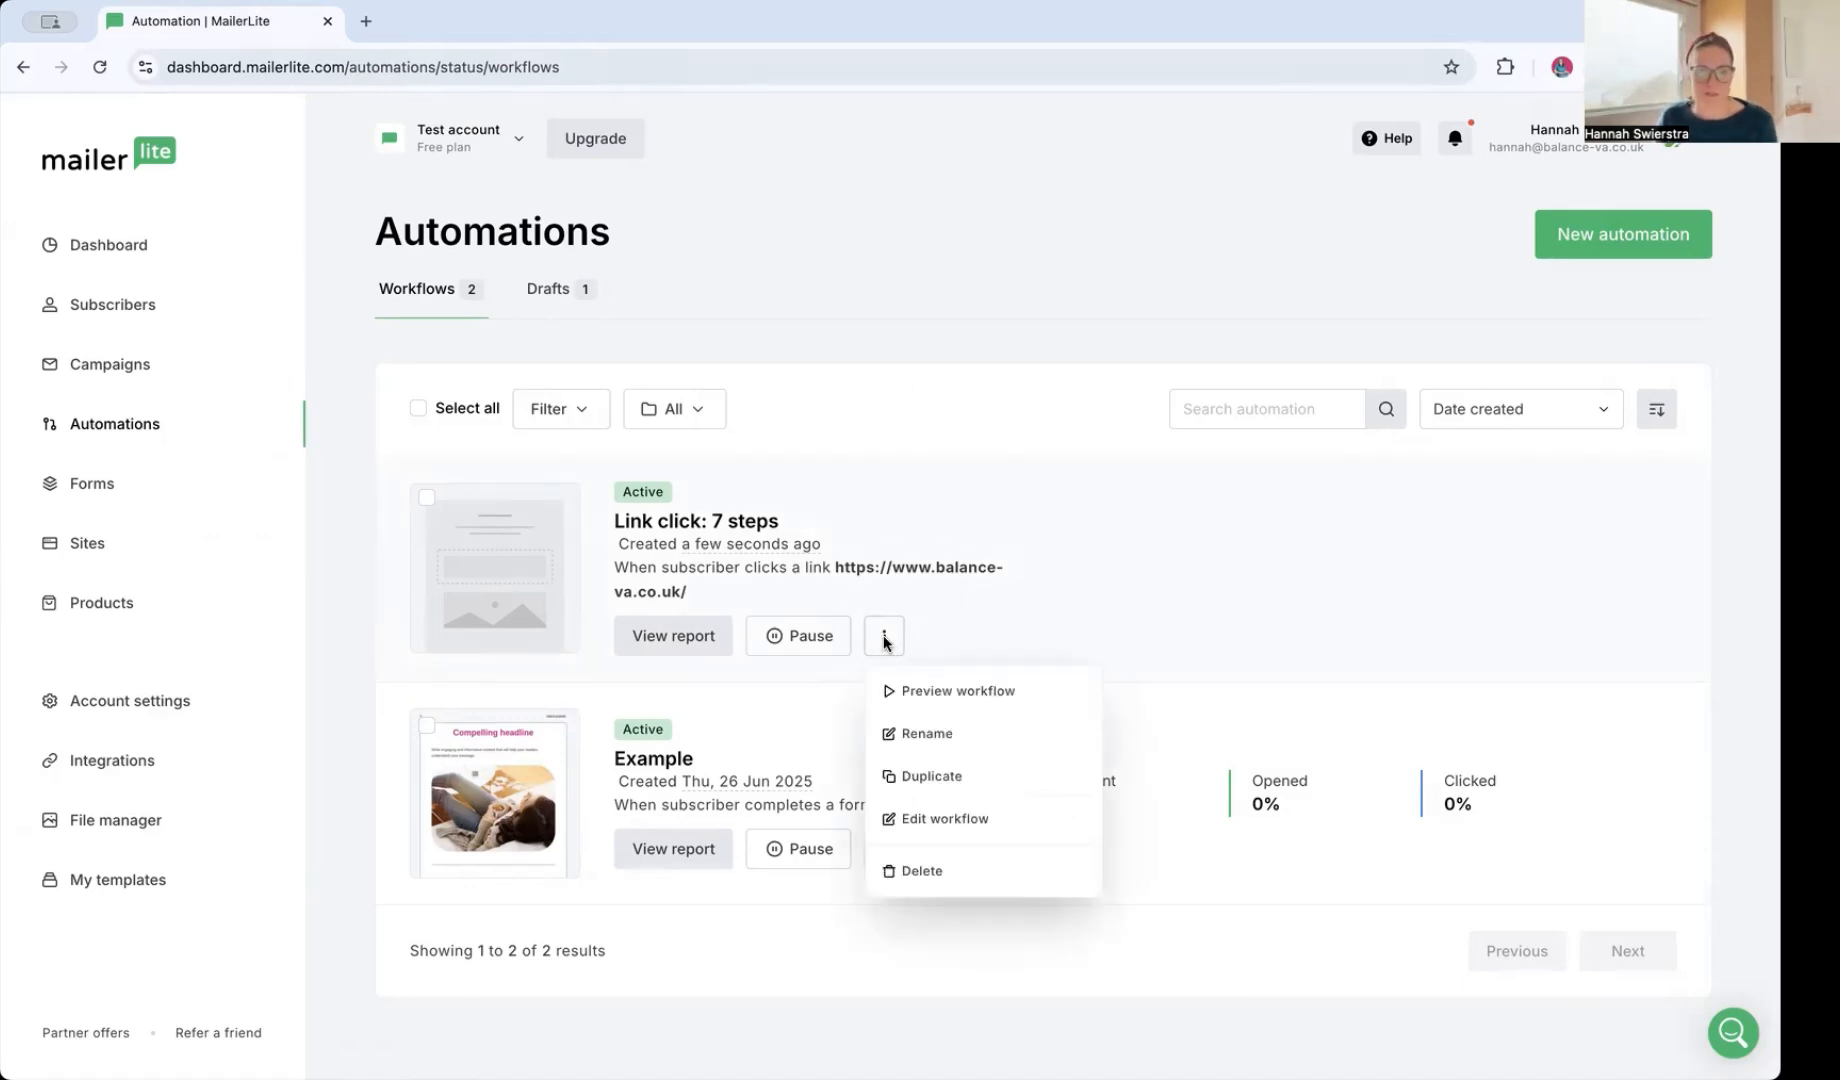
pyautogui.click(916, 781)
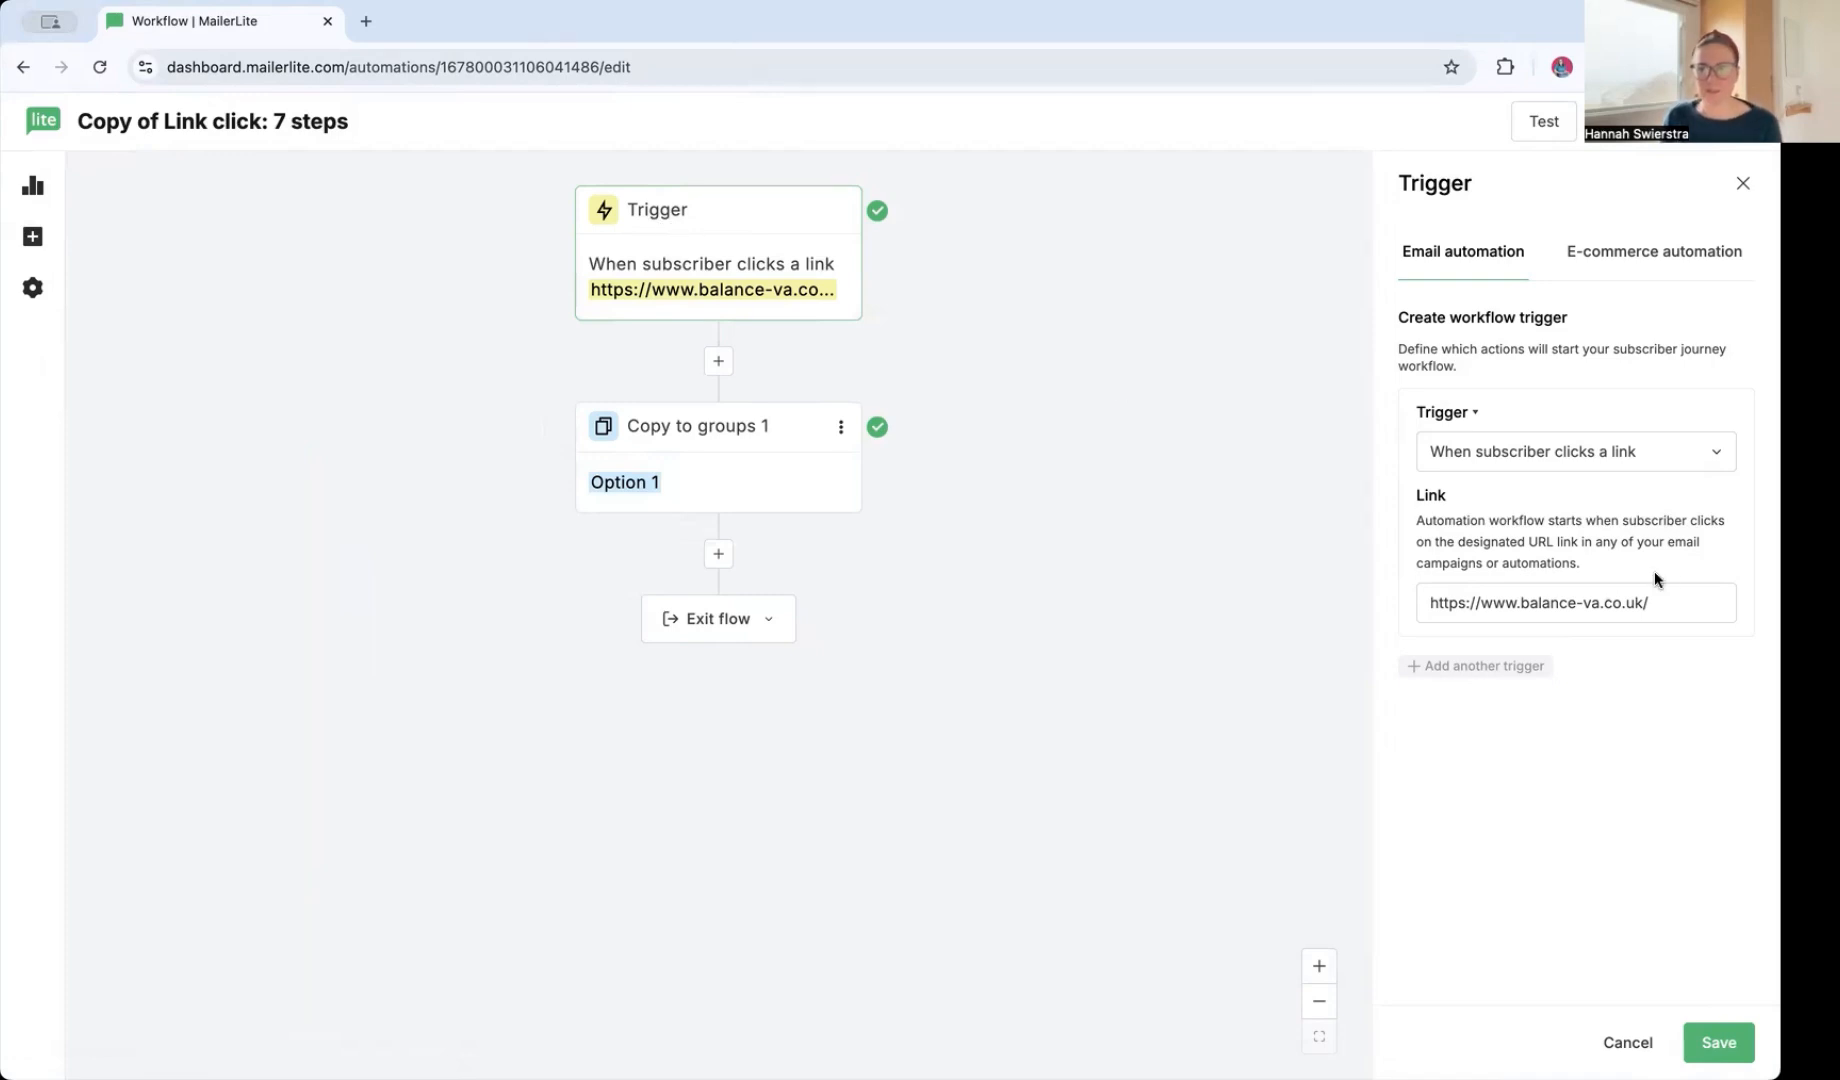
pyautogui.click(1667, 597)
pyautogui.write('optin')
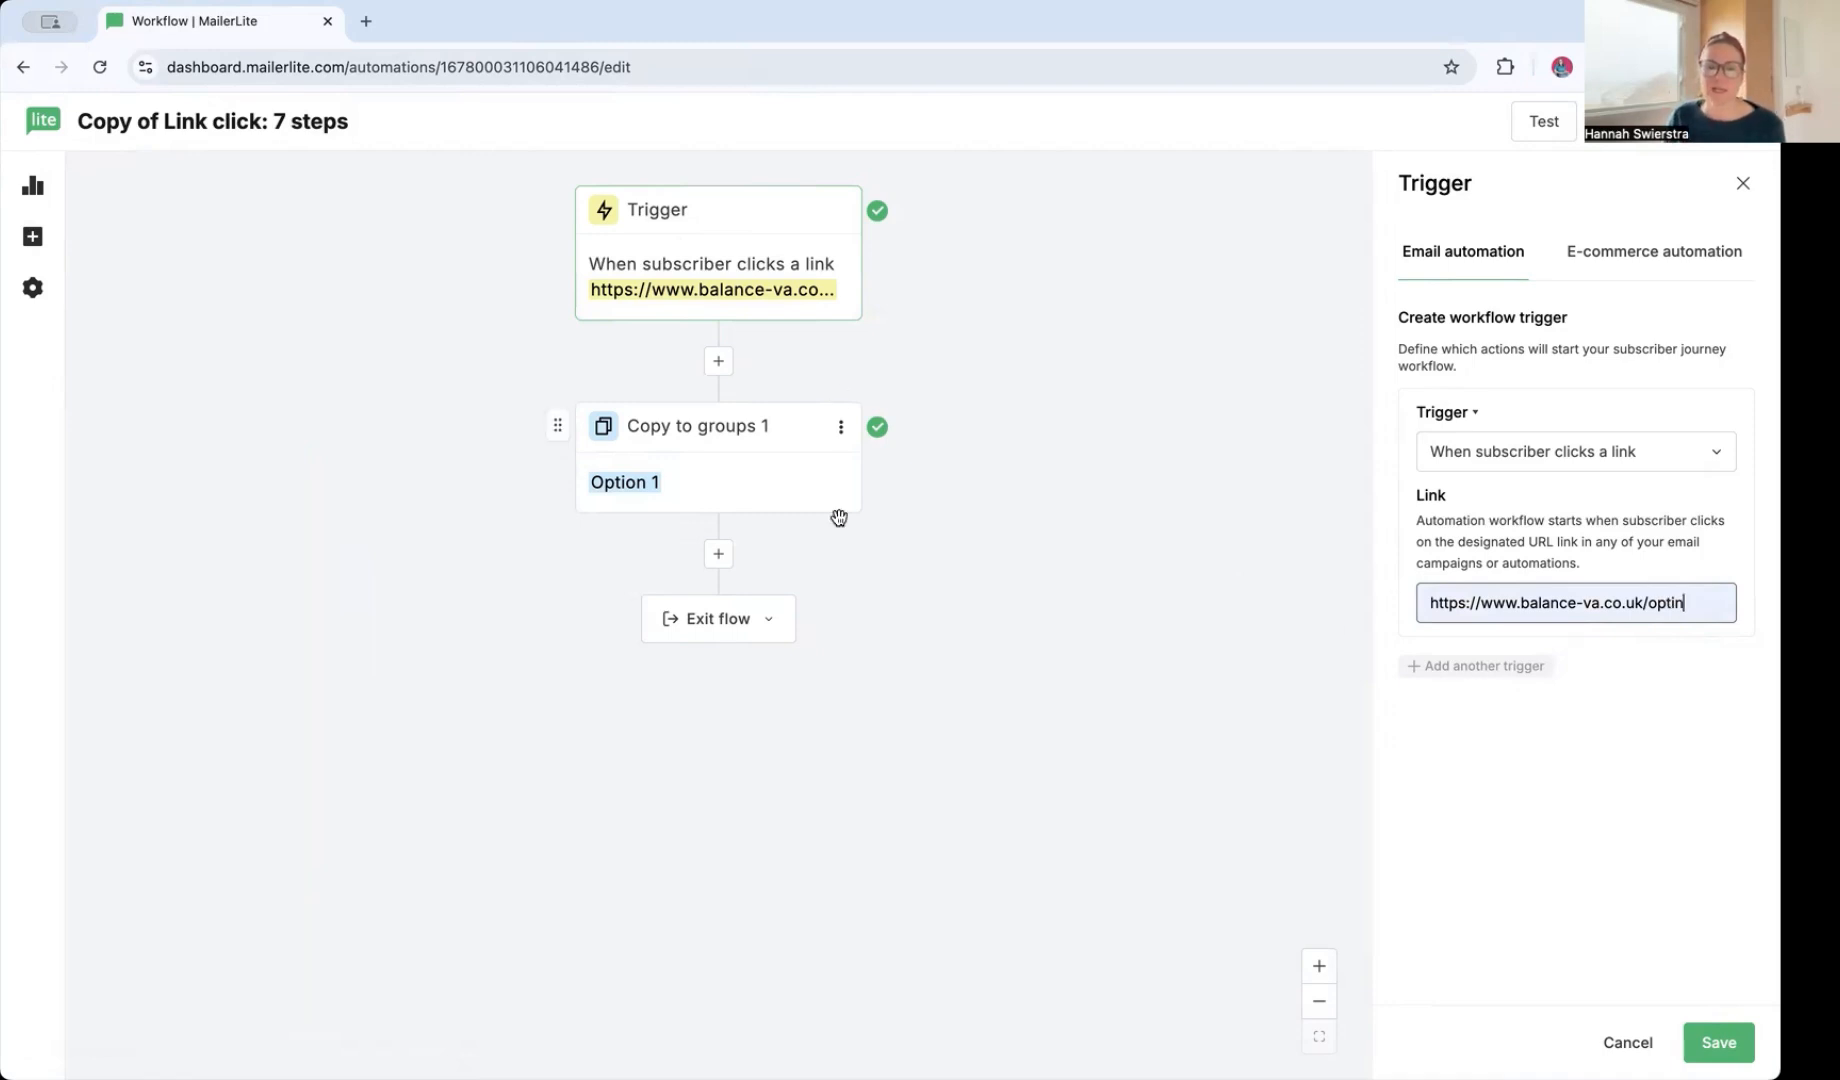
# Replace the group in the copy's Copy to groups action with "Option 2" and save it
pyautogui.click(703, 472)
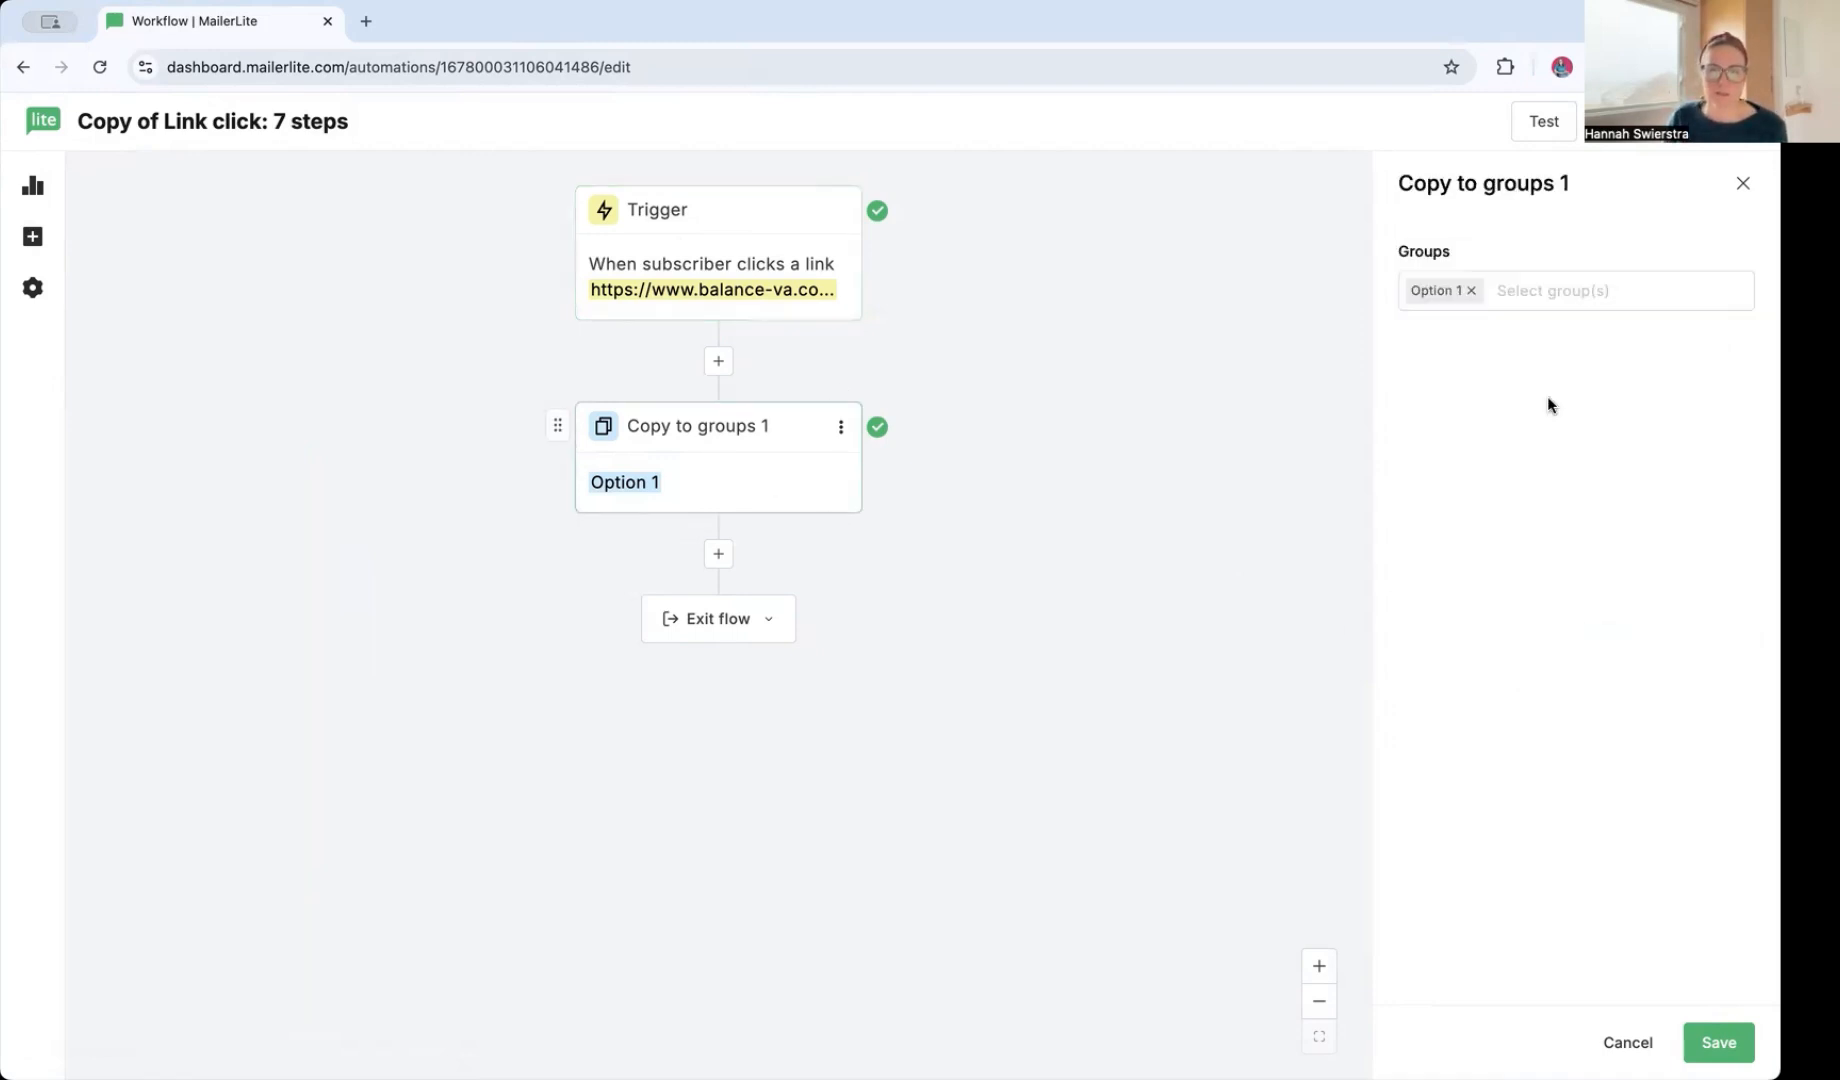
pyautogui.click(1469, 291)
pyautogui.click(1514, 294)
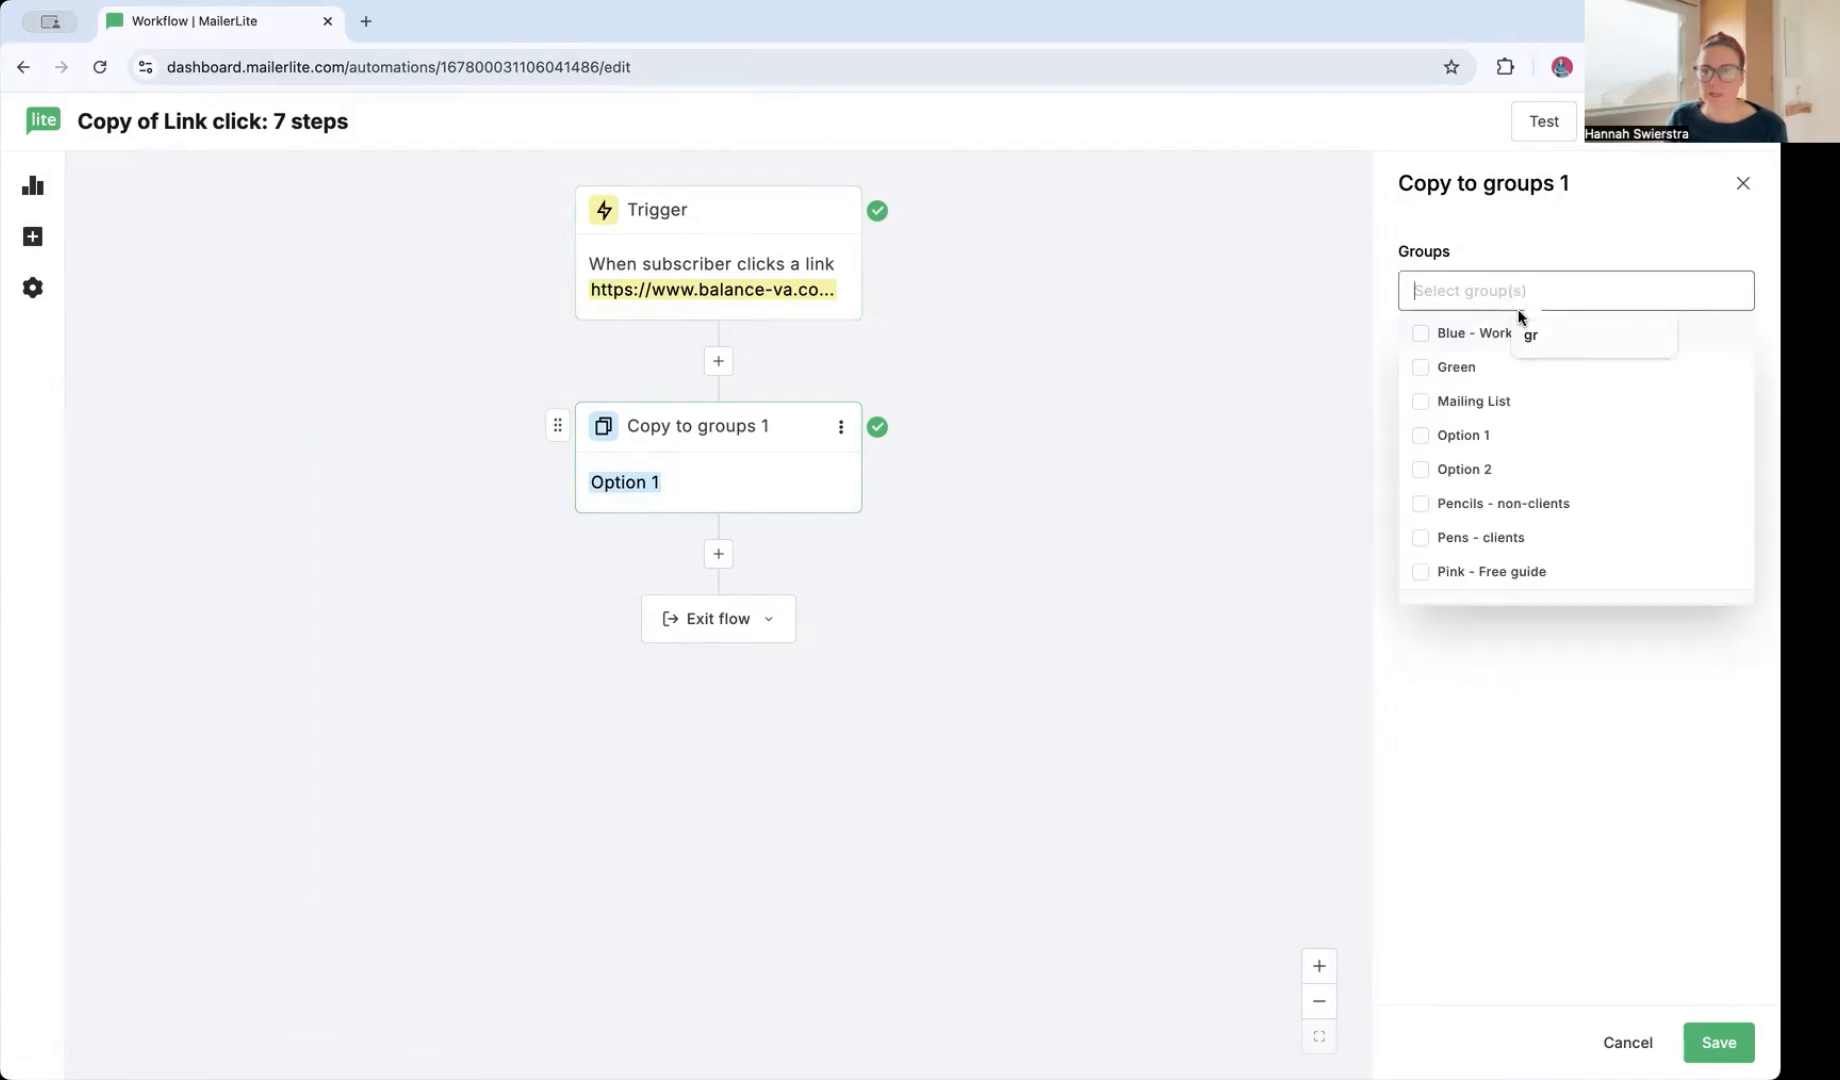
pyautogui.click(1490, 476)
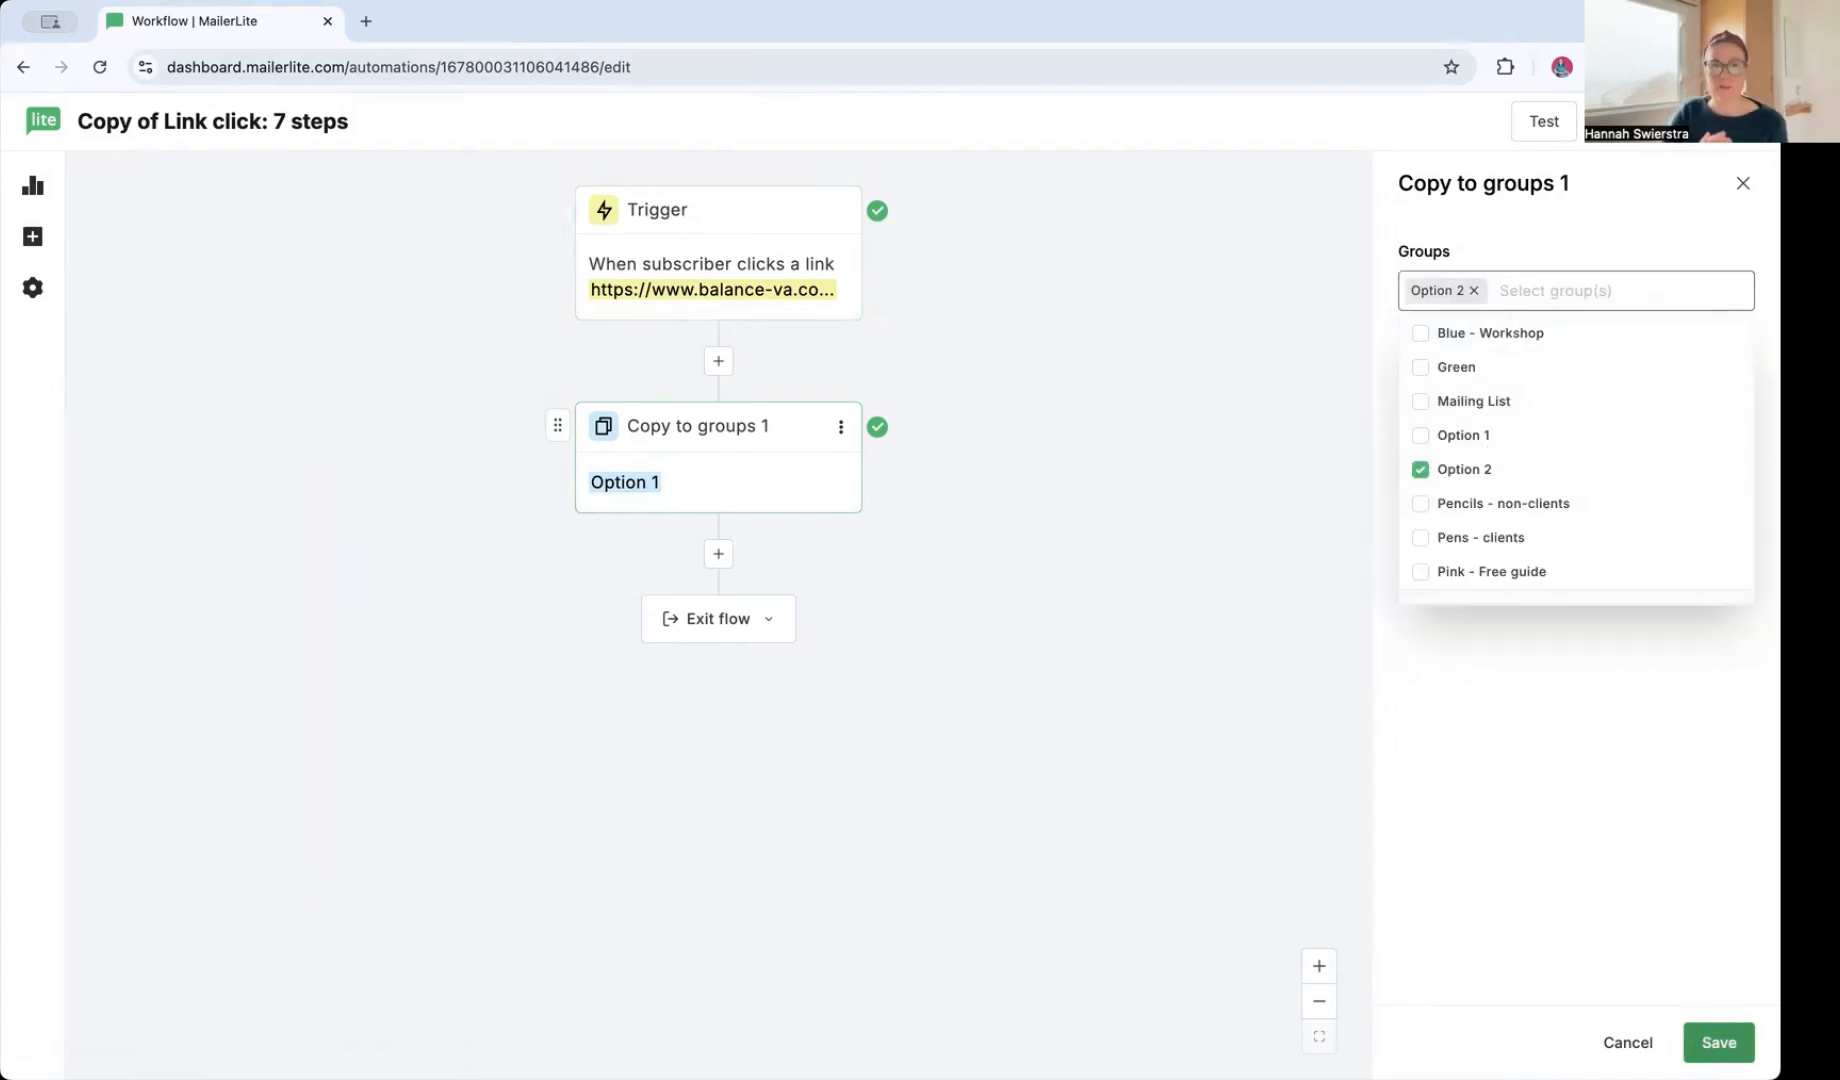
pyautogui.click(1729, 1051)
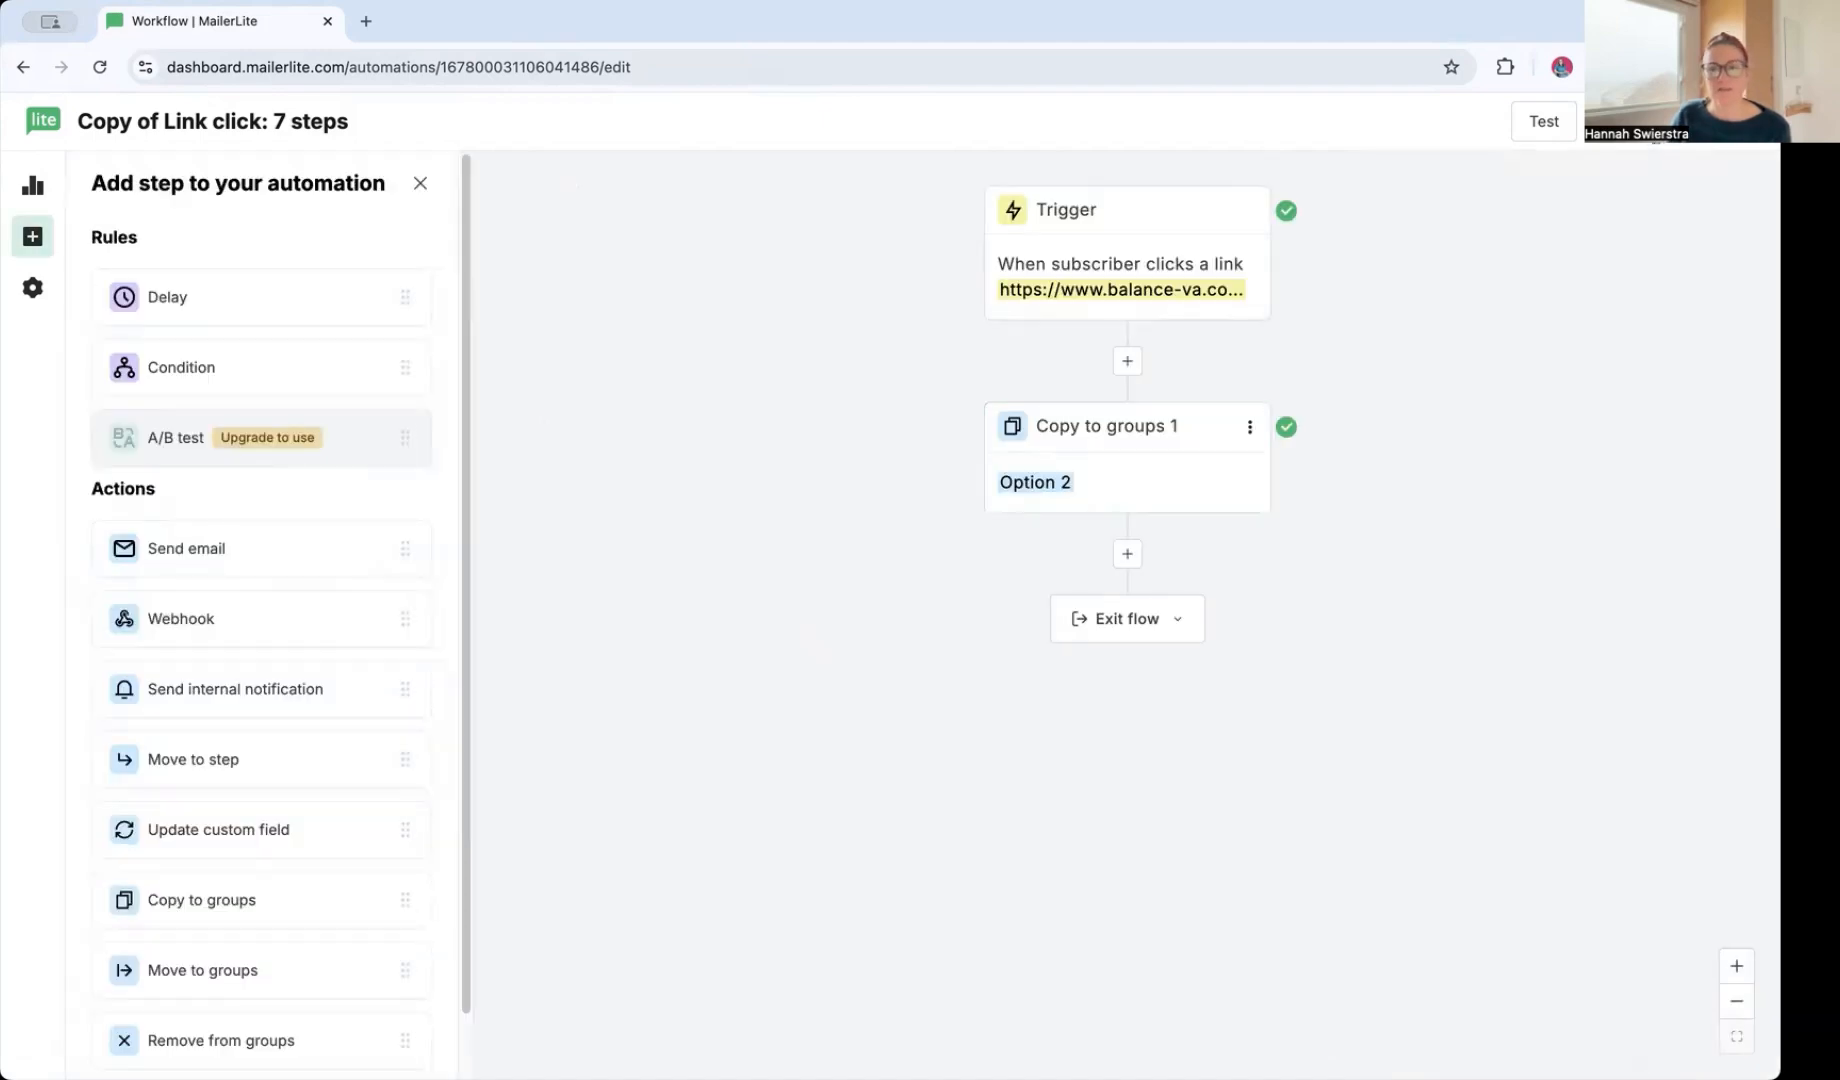
# Activate the duplicated automation and open the Subscribers page
pyautogui.click(1668, 122)
pyautogui.click(1158, 668)
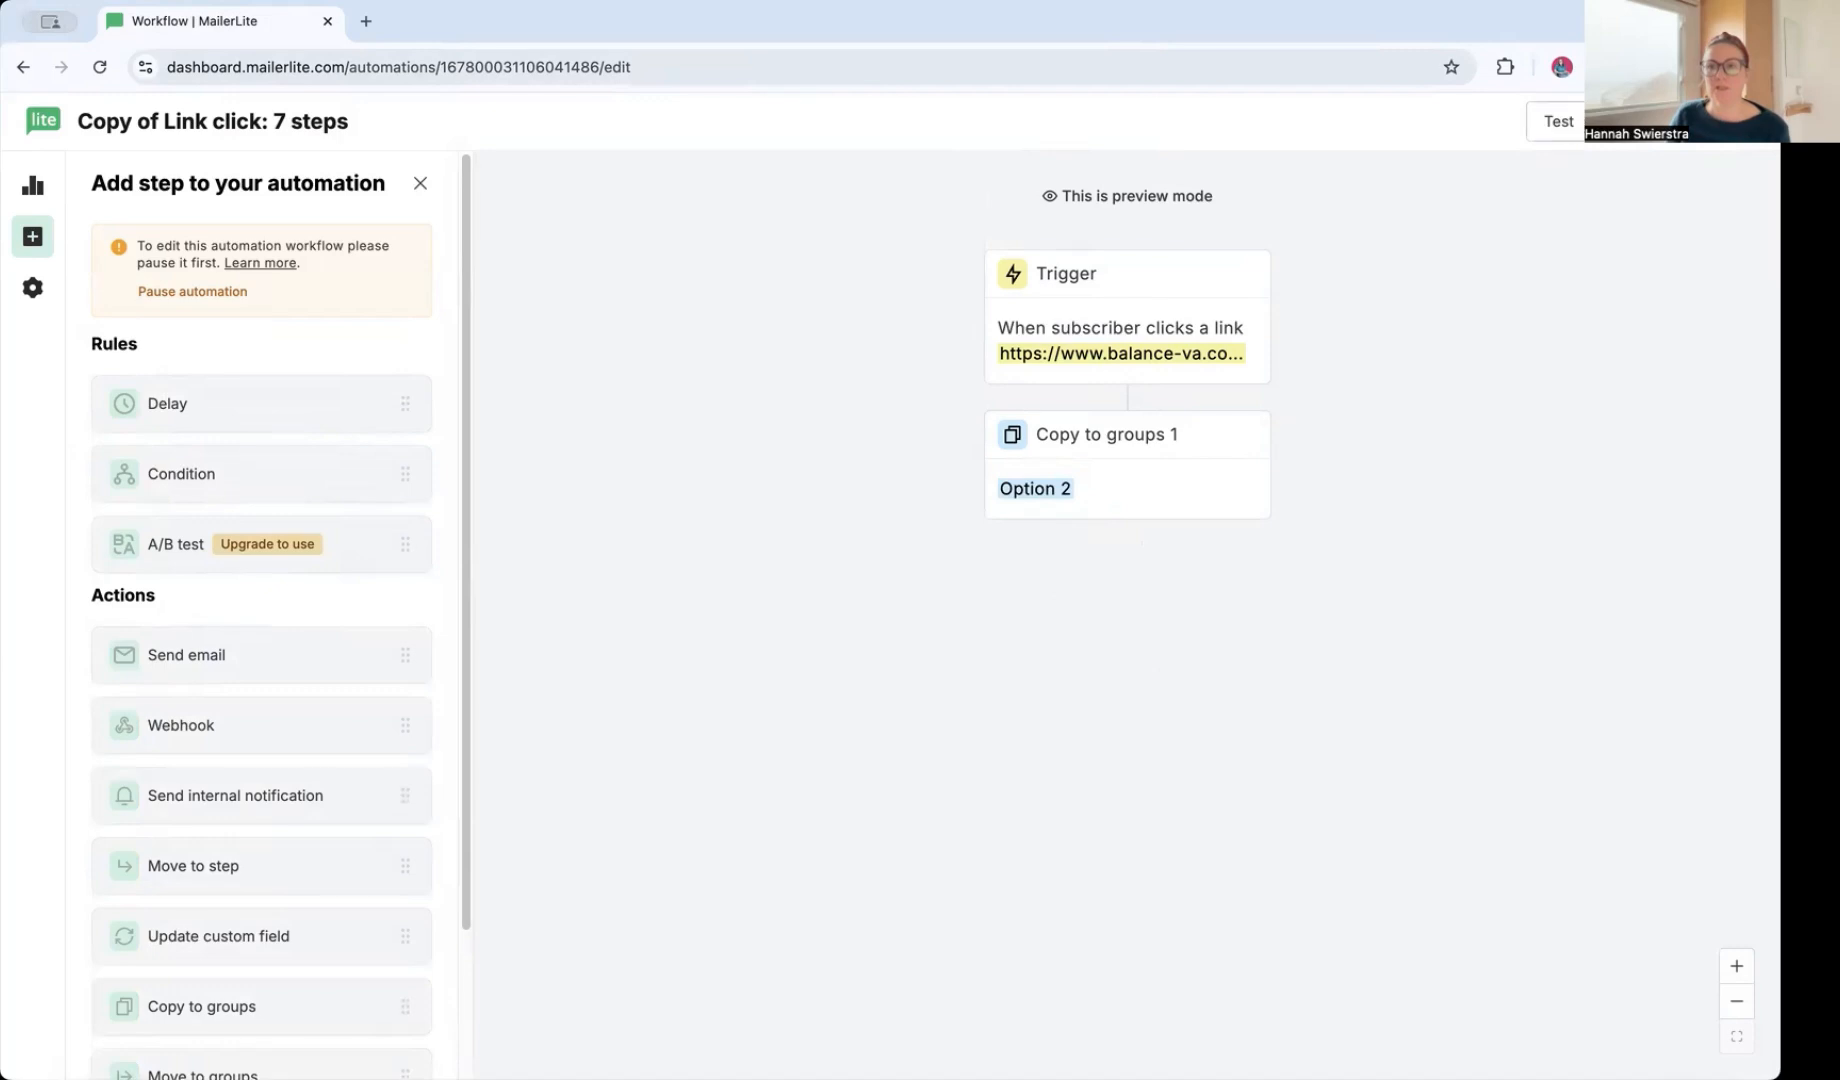
pyautogui.click(43, 121)
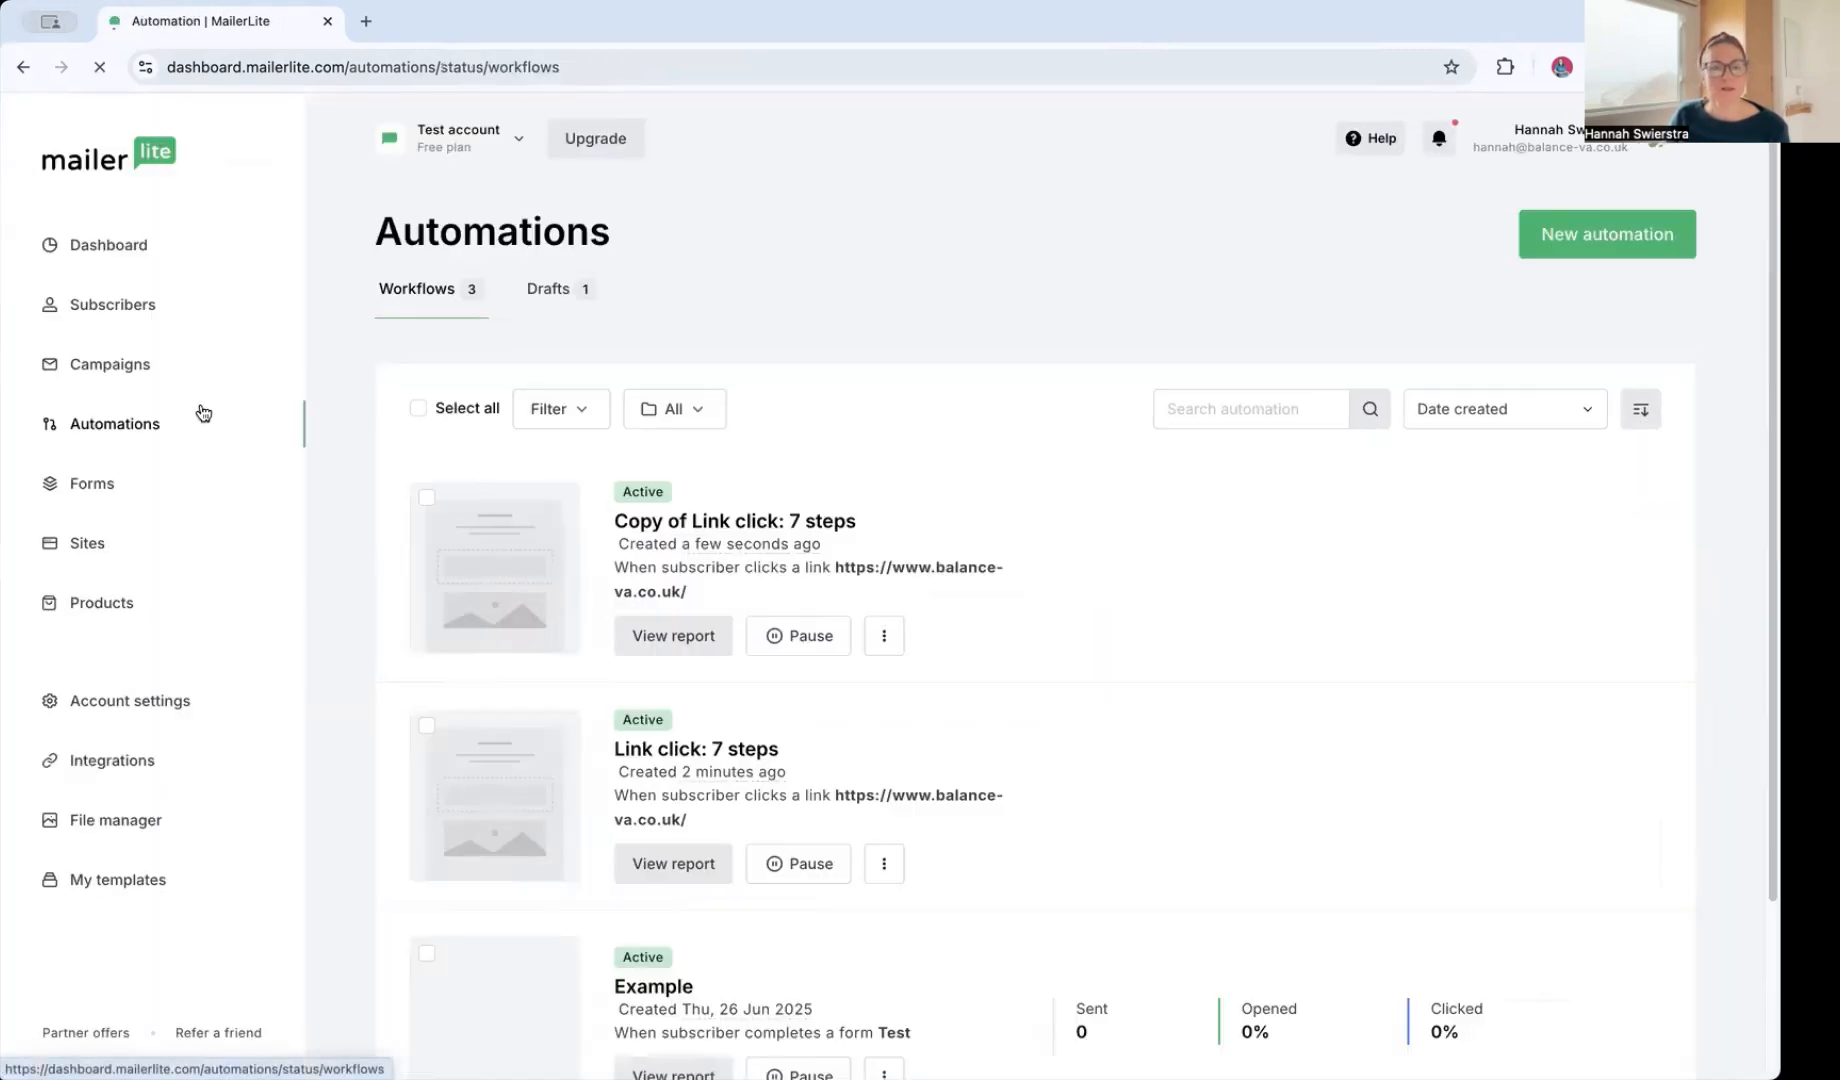
pyautogui.click(125, 306)
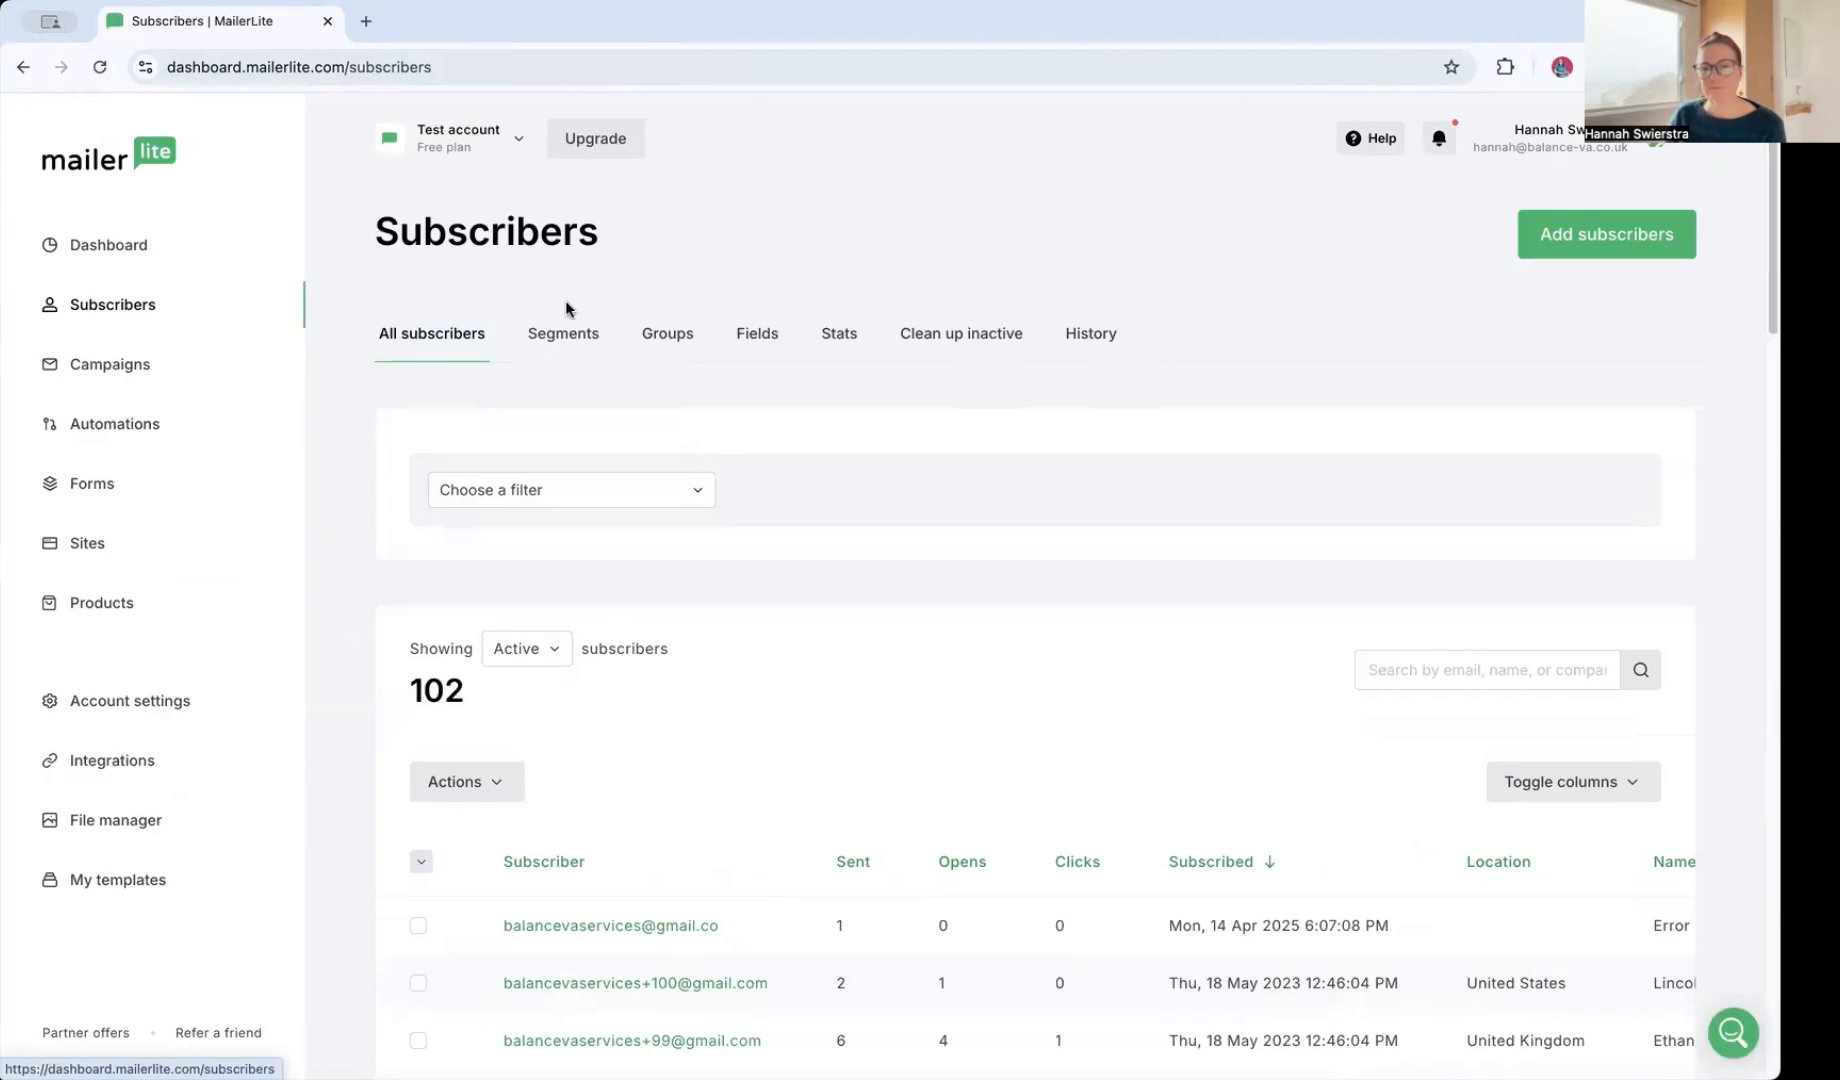